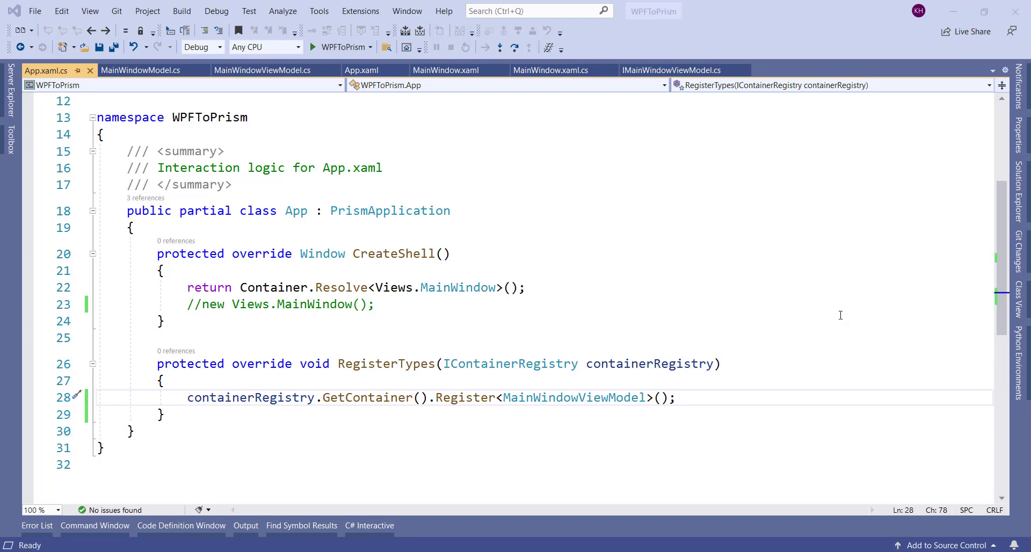
Step: Slide open Solution Explorer to show the WPFToPrism Models, ViewModels and Views folders
left_click(1018, 194)
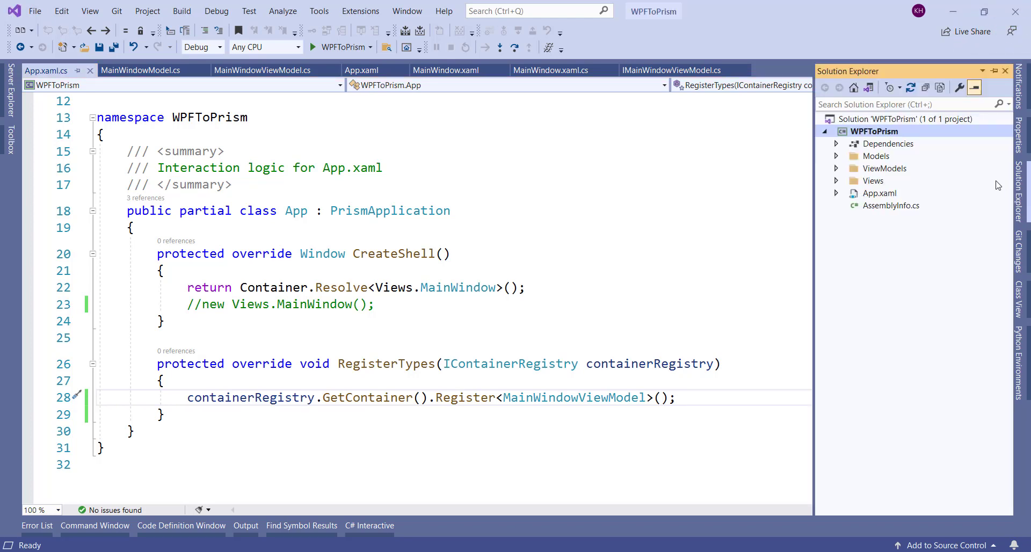
Step: Start publishing the WPFToPrism project with ClickOnce as the publish target
right_click(878, 136)
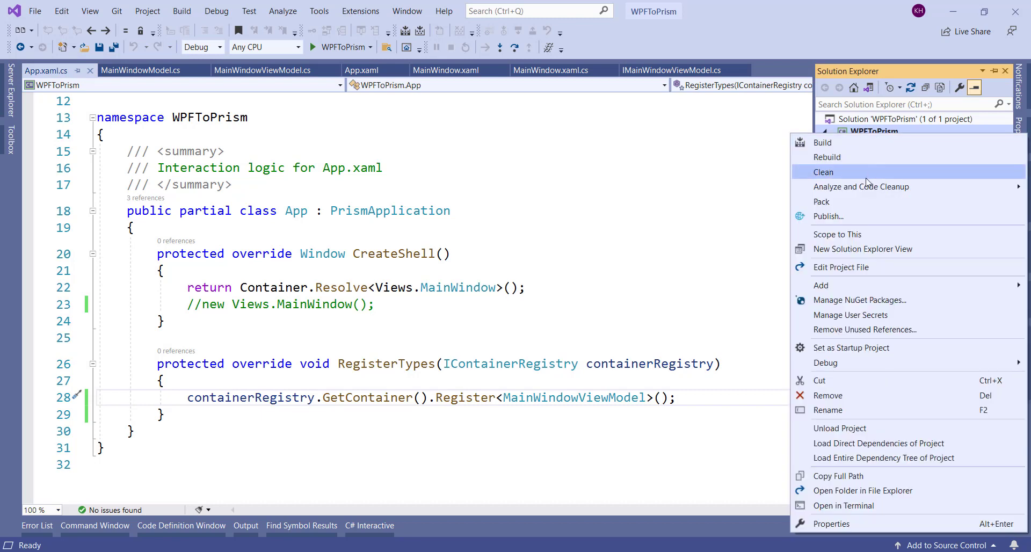
left_click(851, 215)
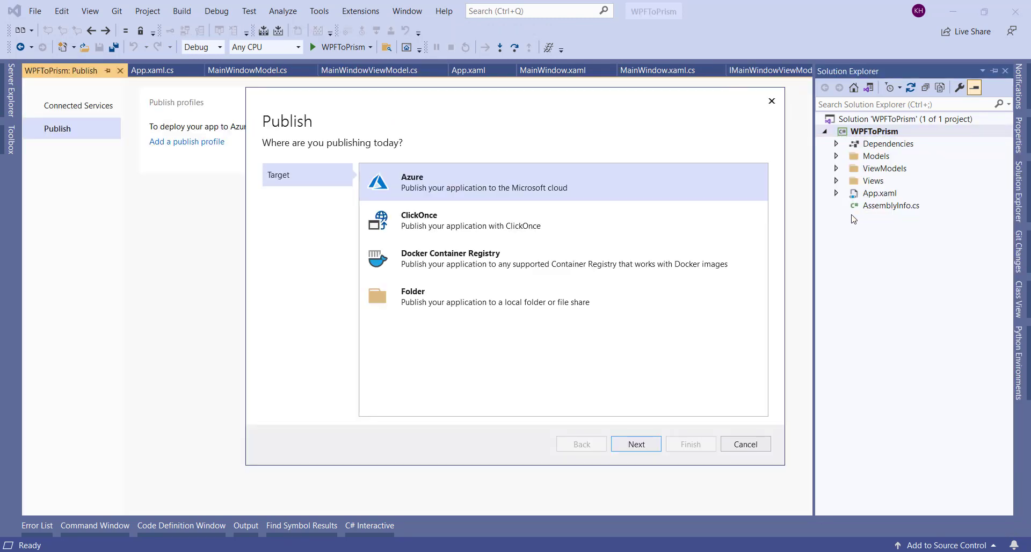
left_click(443, 231)
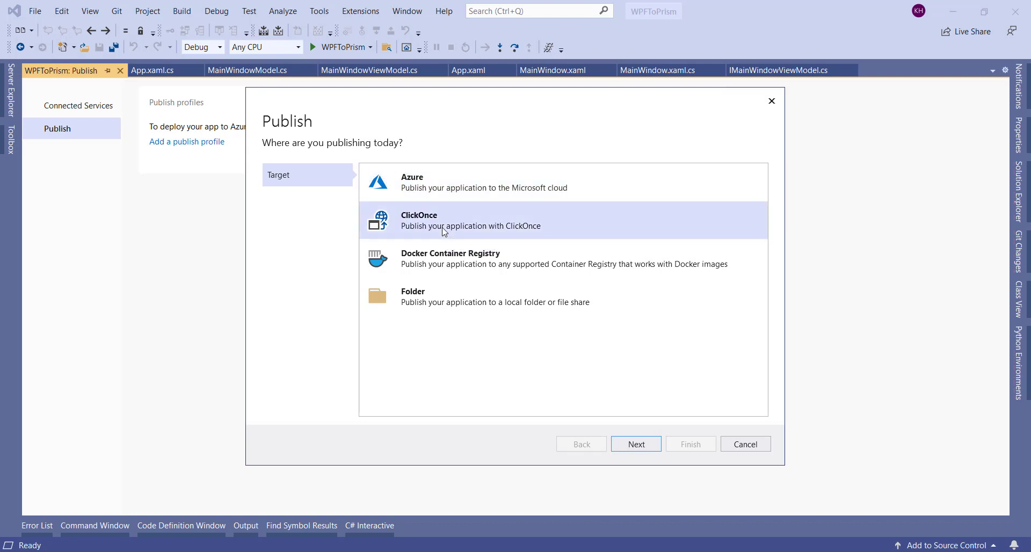
left_click(634, 446)
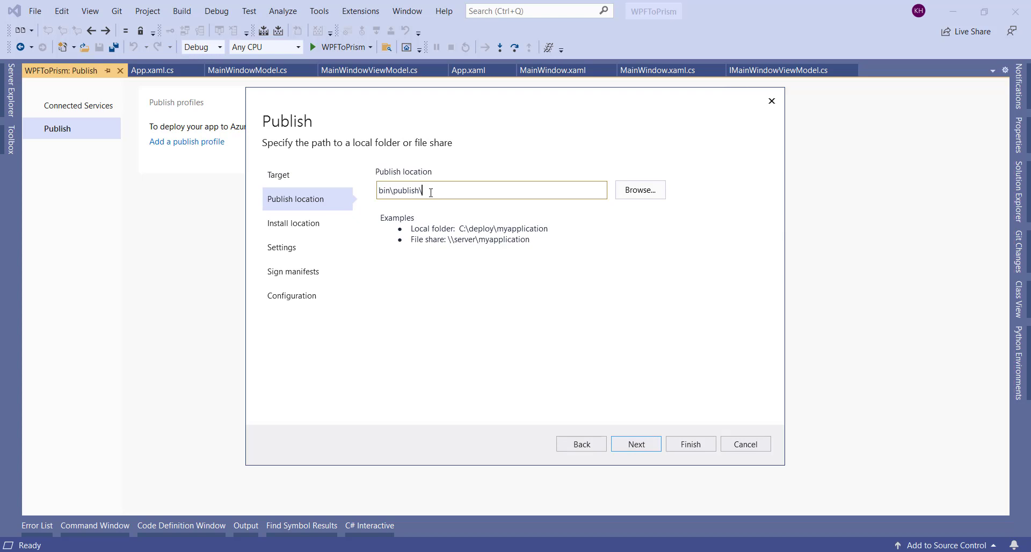
Step: Keep bin\publish\ as the publish location and advance to the install location step
left_click_drag(434, 193, 381, 190)
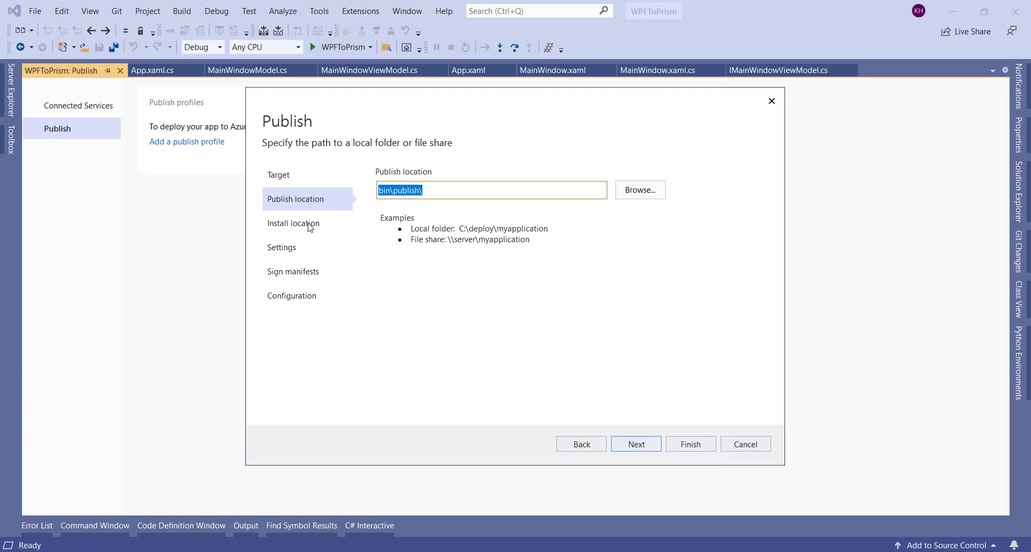
left_click(654, 197)
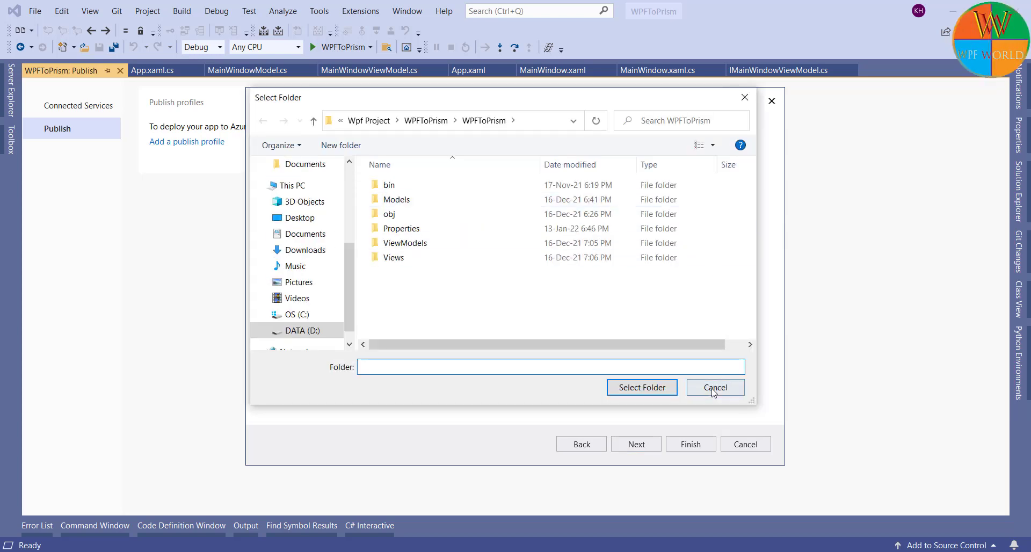
left_click(714, 388)
left_click(637, 445)
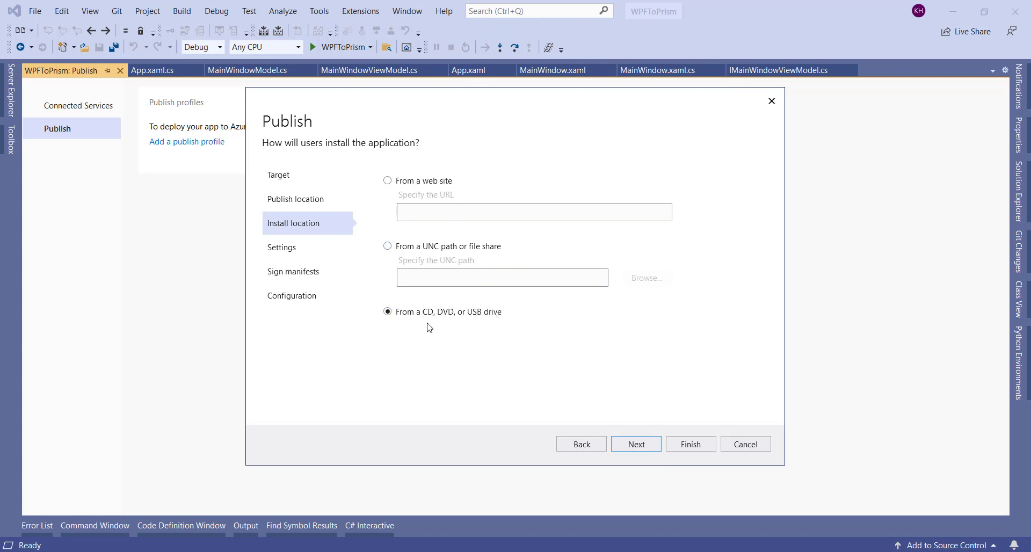
Step: Leave automatic update checking off at version 1.0.0.0 in the wizard's Settings page
left_click(637, 446)
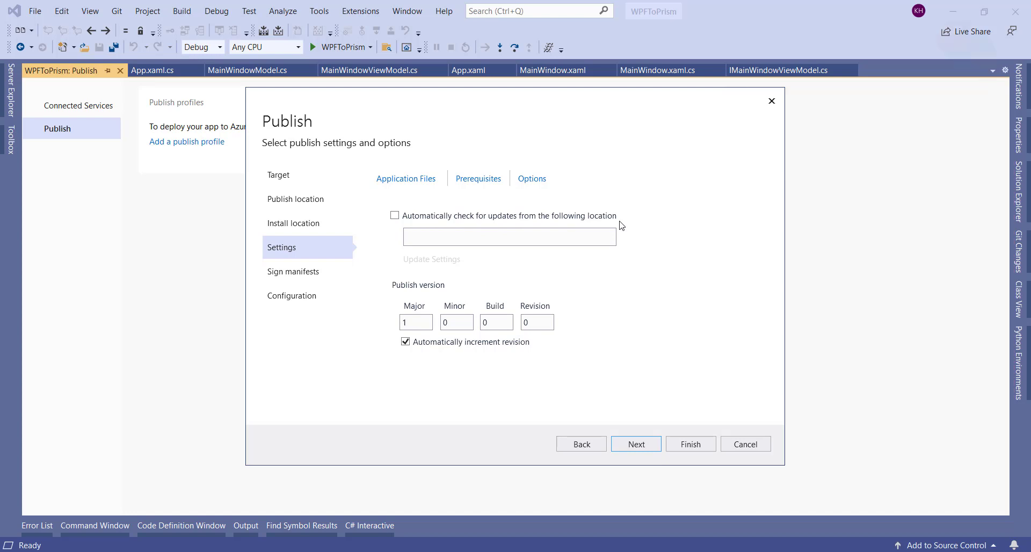
left_click(395, 215)
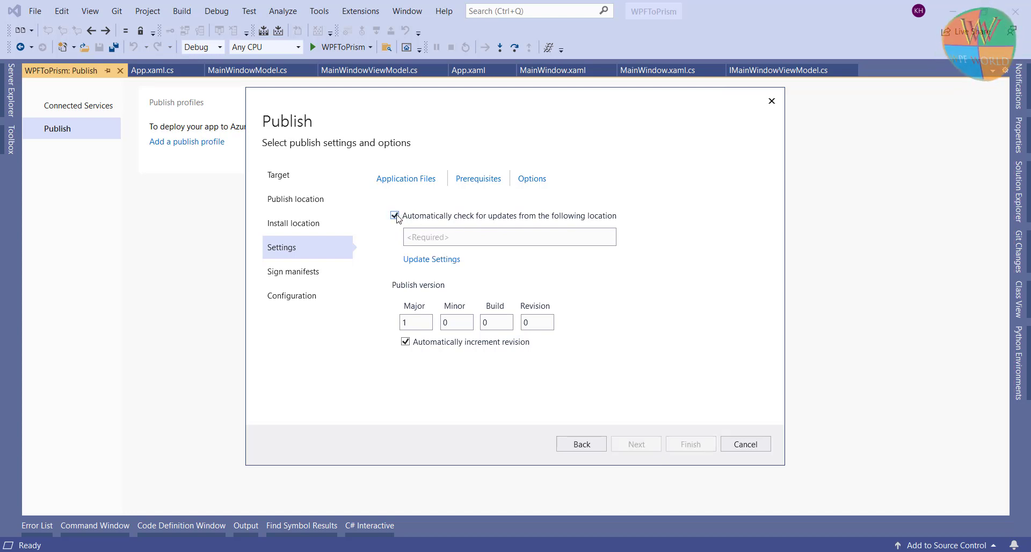
left_click(432, 241)
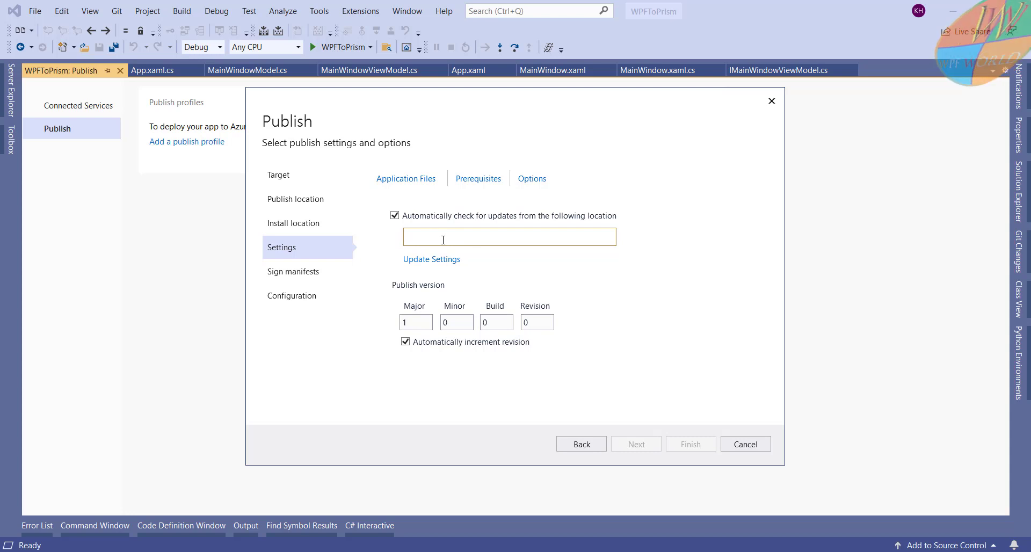
left_click(395, 216)
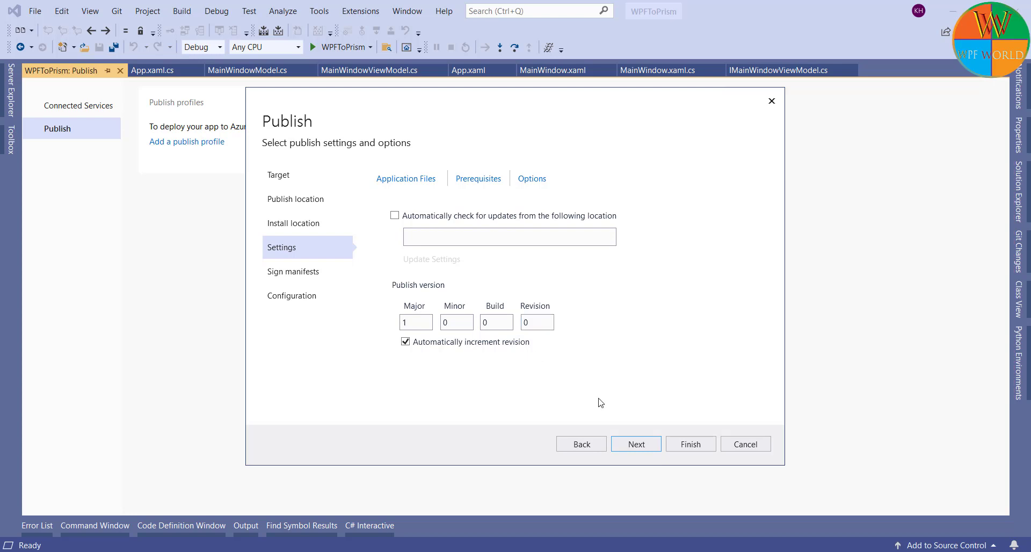
left_click(642, 445)
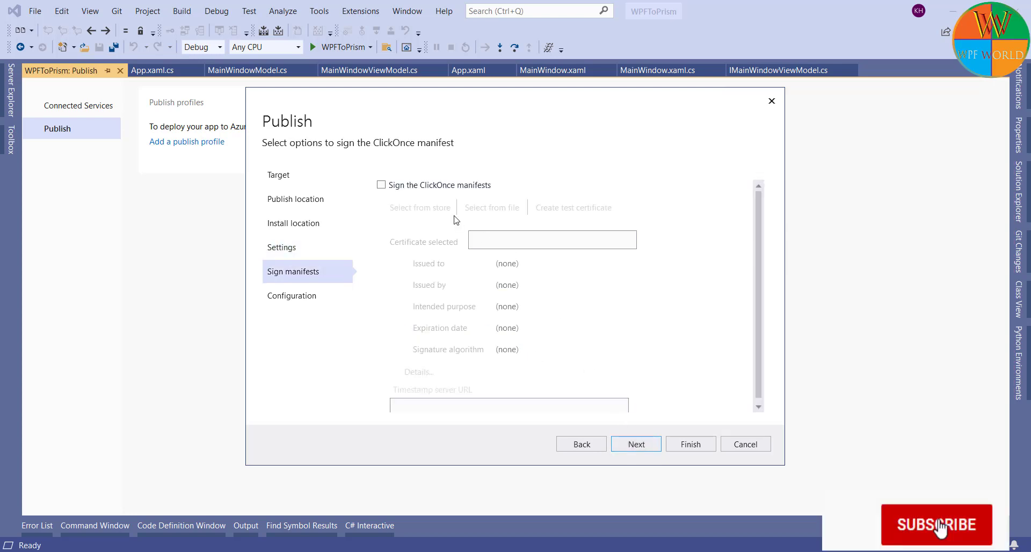
Step: Sign the ClickOnce manifests with a new password-protected test certificate, reaching Release | Any CPU configuration
left_click(381, 185)
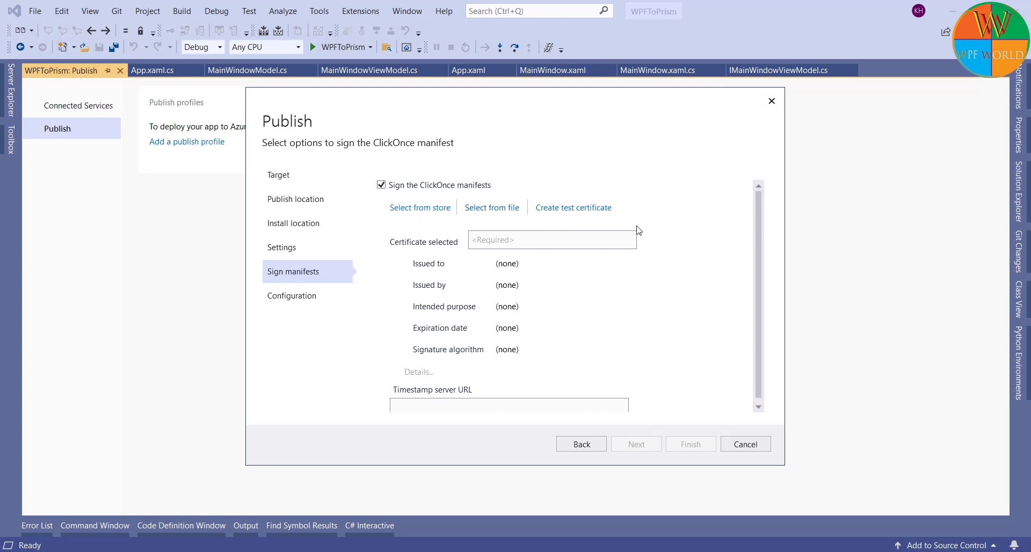
left_click(570, 210)
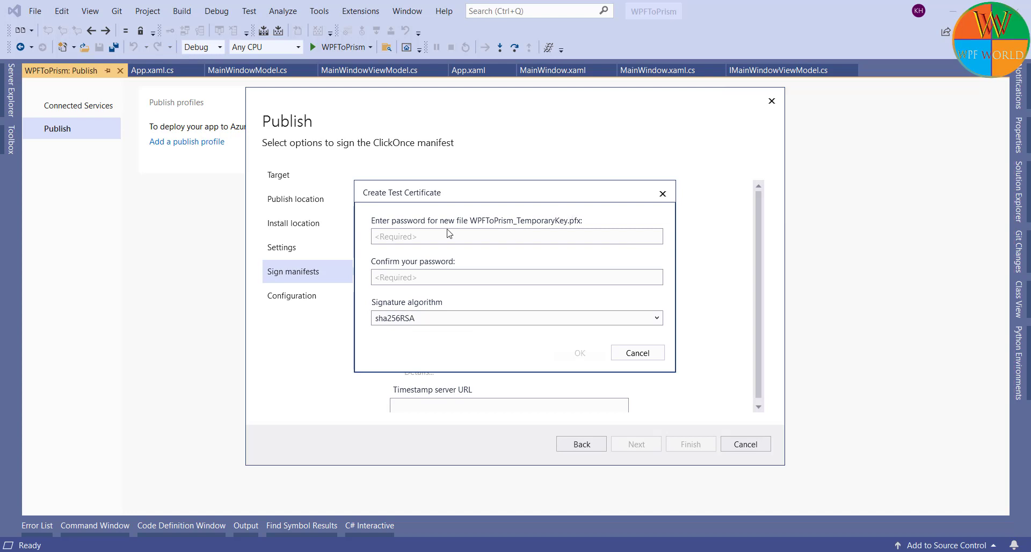
left_click(398, 236)
key("Tab")
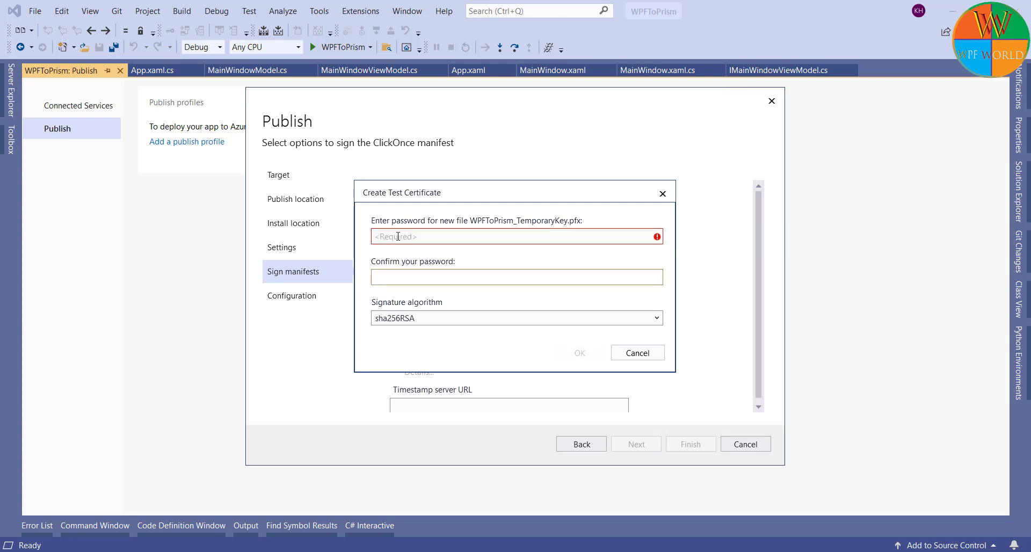
left_click(398, 236)
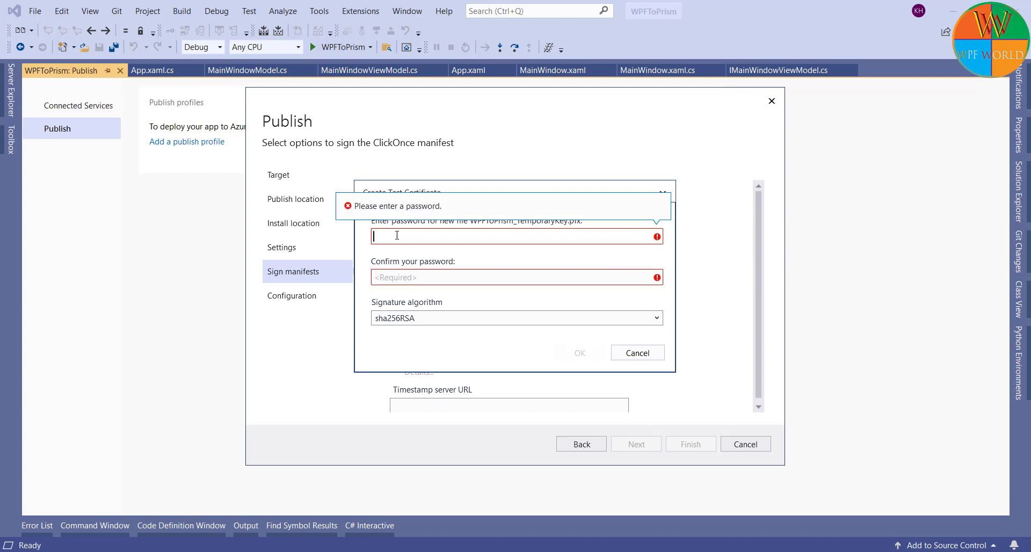
type("12345")
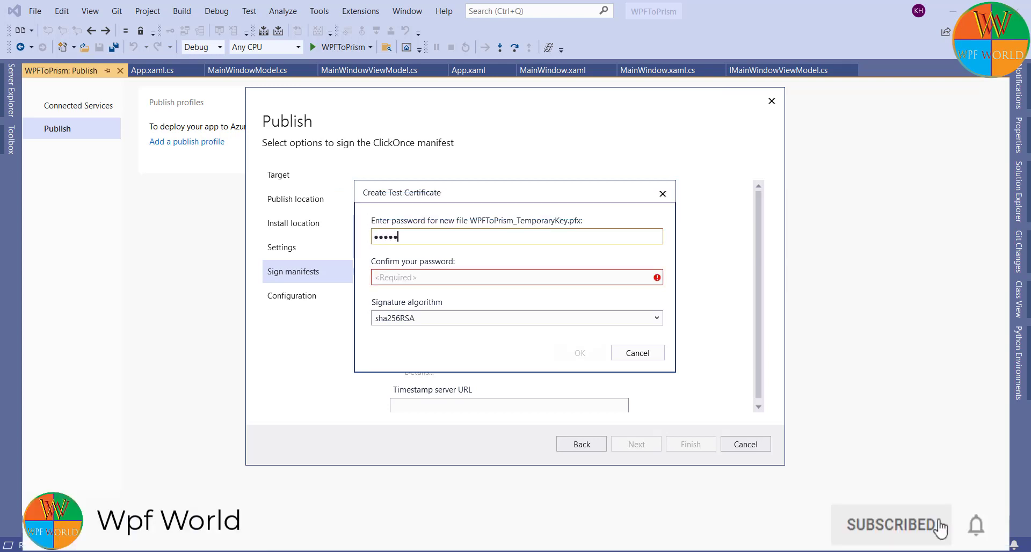
left_click(393, 278)
type("12345")
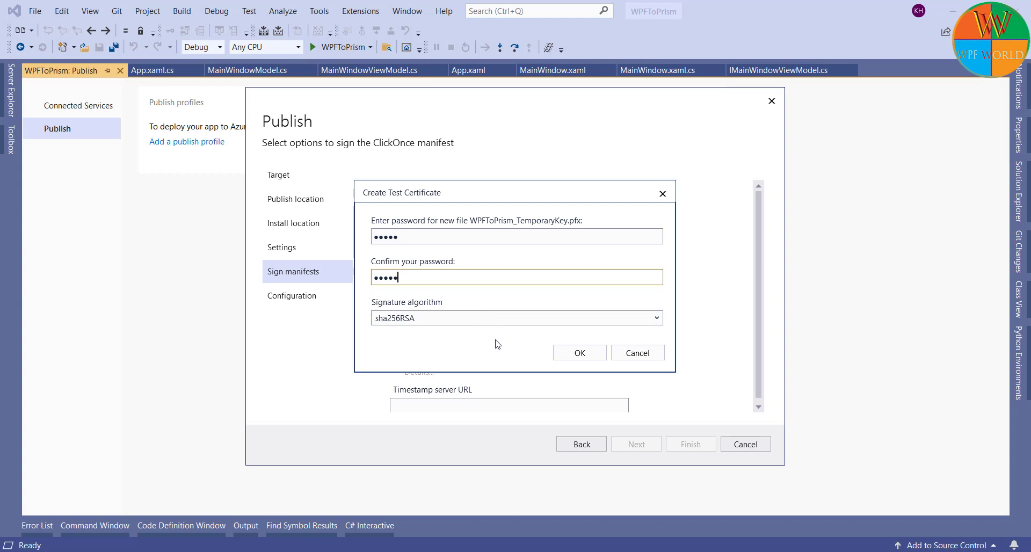
left_click(579, 352)
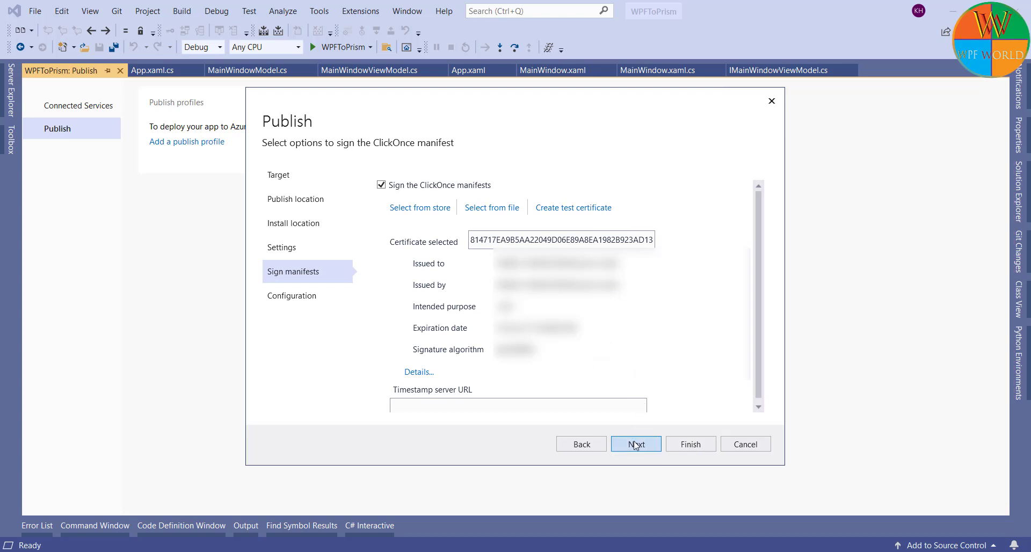
left_click(635, 445)
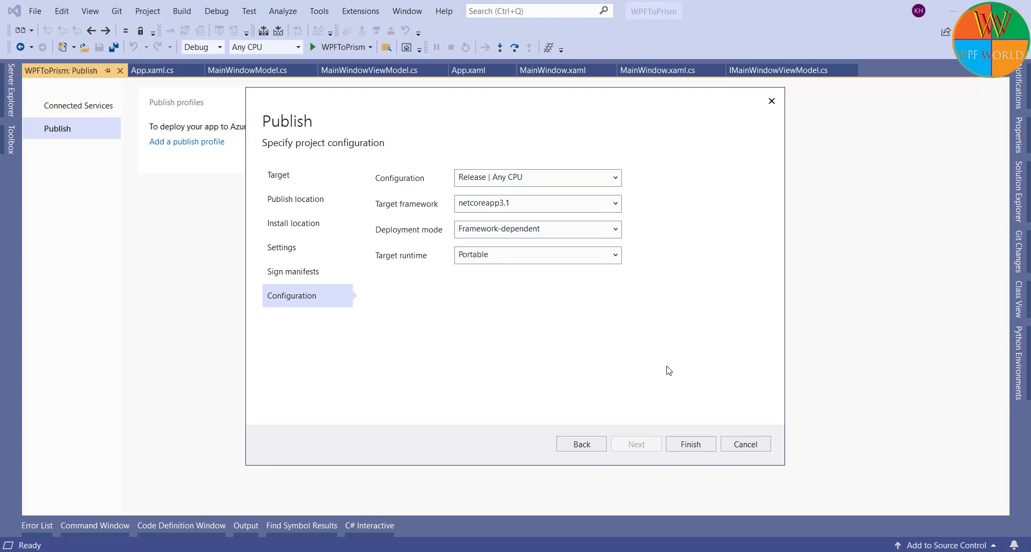
Step: Finish the ClickOnceProfile.pubxml profile, publish it, and open the bin\publish\ output folder
left_click(694, 444)
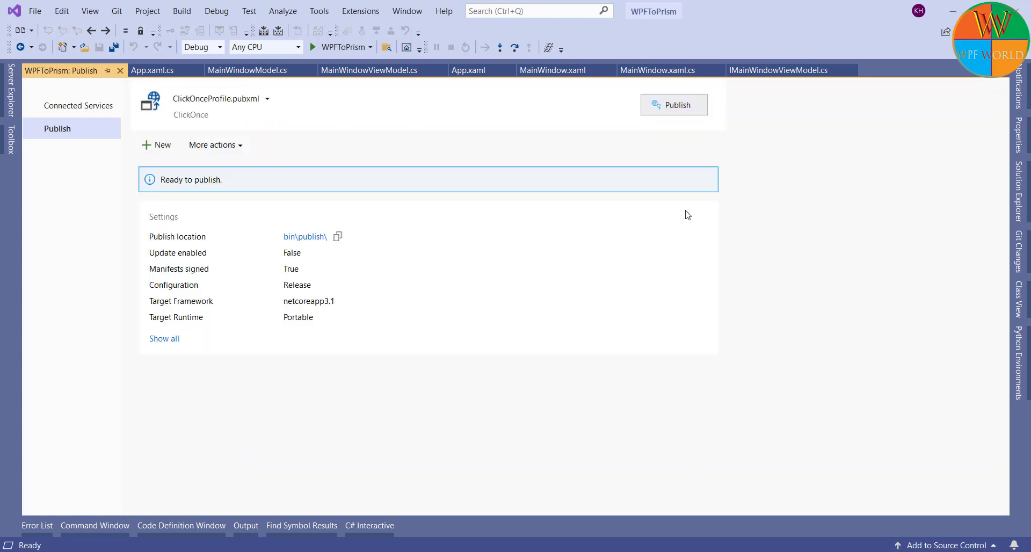
left_click(679, 109)
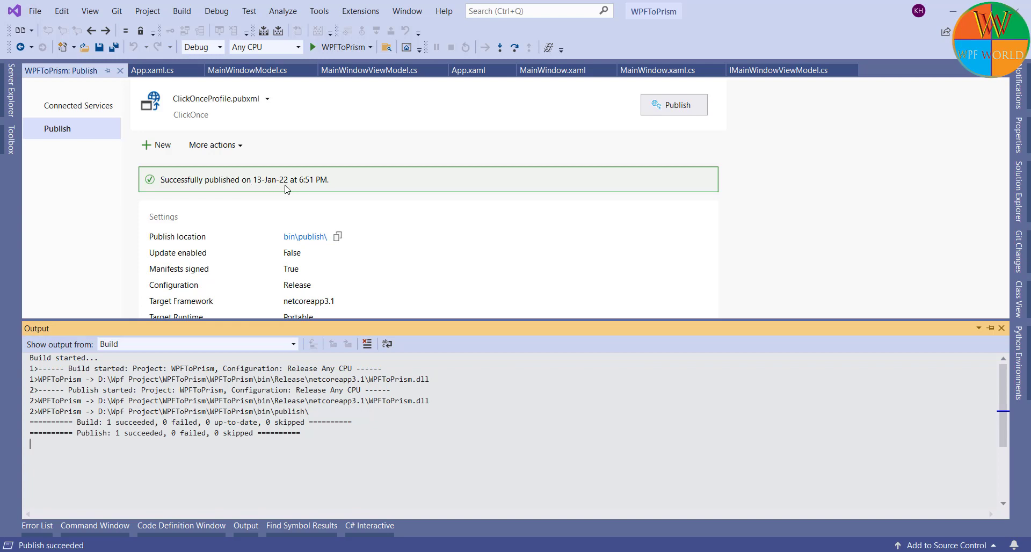
left_click(310, 241)
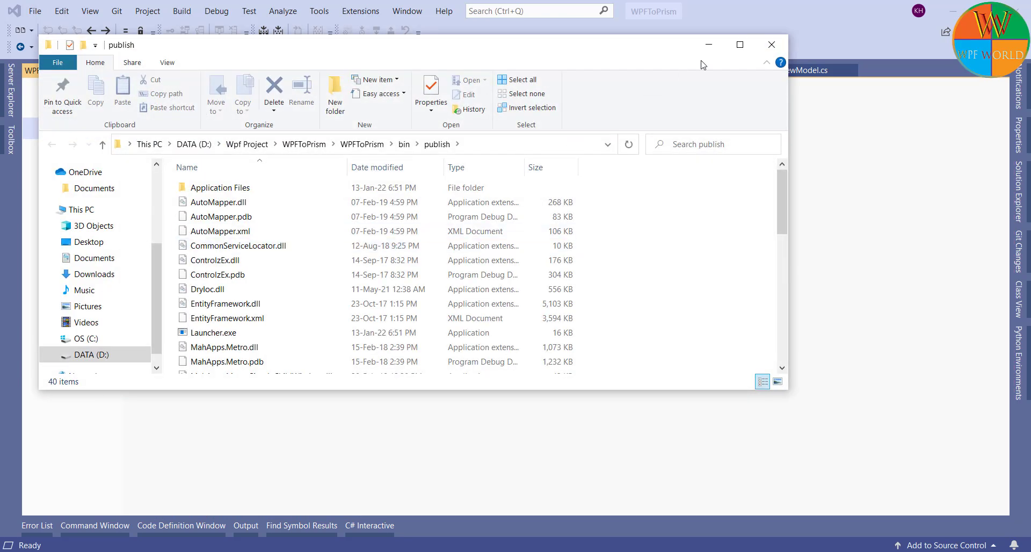
Step: Install WPFToPrism by running setup.exe from the maximized publish folder, accepting the warning
left_click(741, 47)
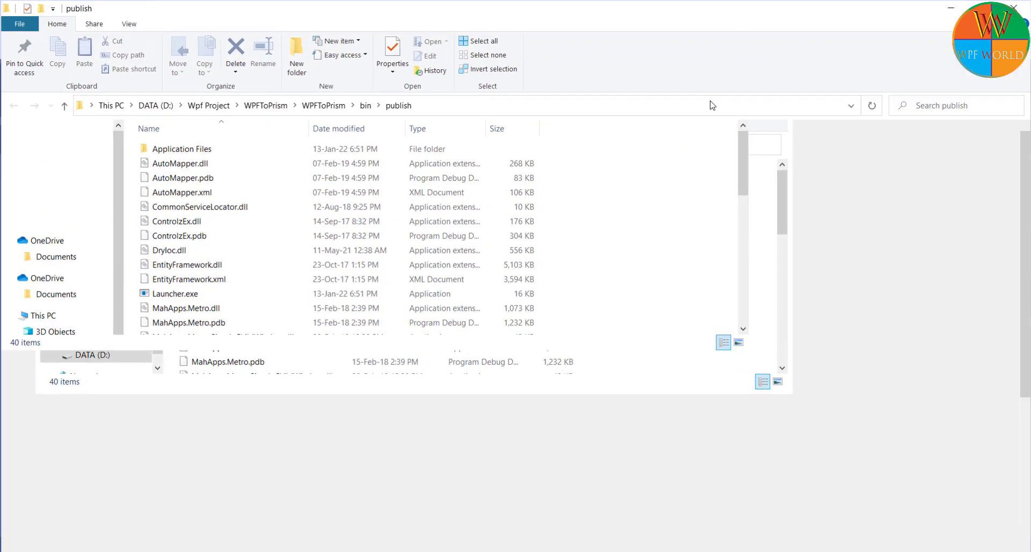
scroll(605, 389, "down", 4)
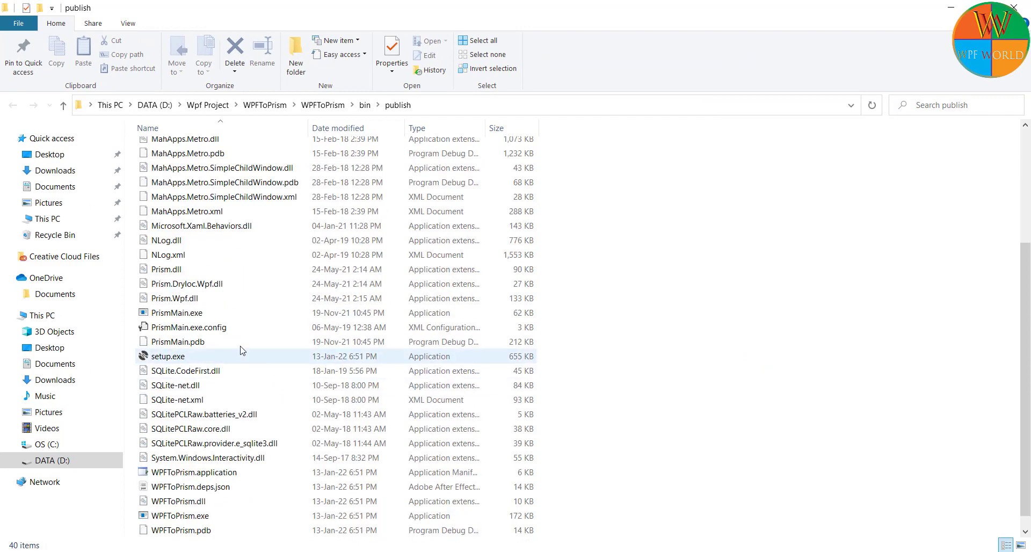
double_click(178, 357)
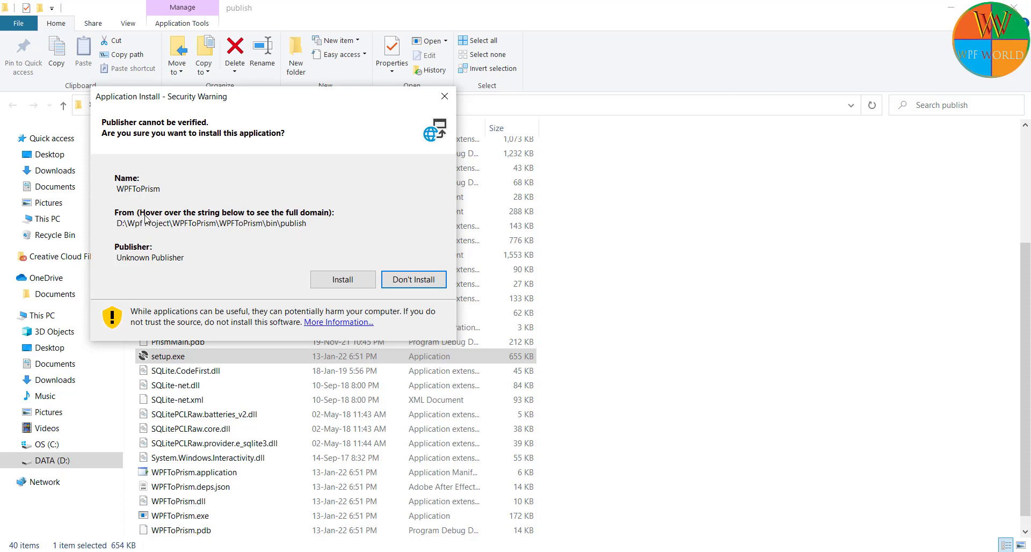
left_click(341, 278)
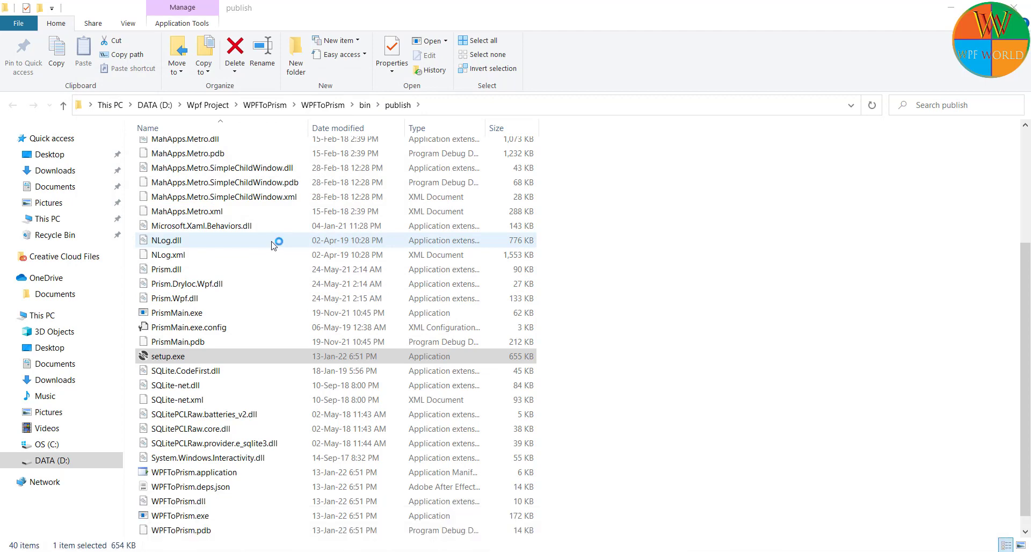
Step: Try the running app by changing the end of its greeting text to 'sold'
left_click(205, 134)
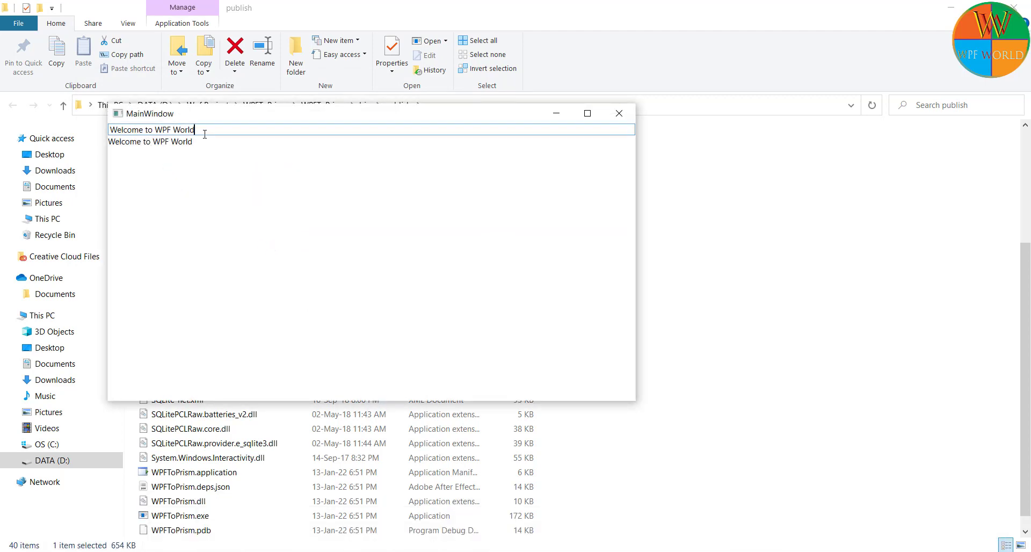
key("BackSpace")
key("BackSpace")
key("BackSpace")
key("BackSpace")
key("BackSpace")
key("BackSpace")
key("BackSpace")
type("sold")
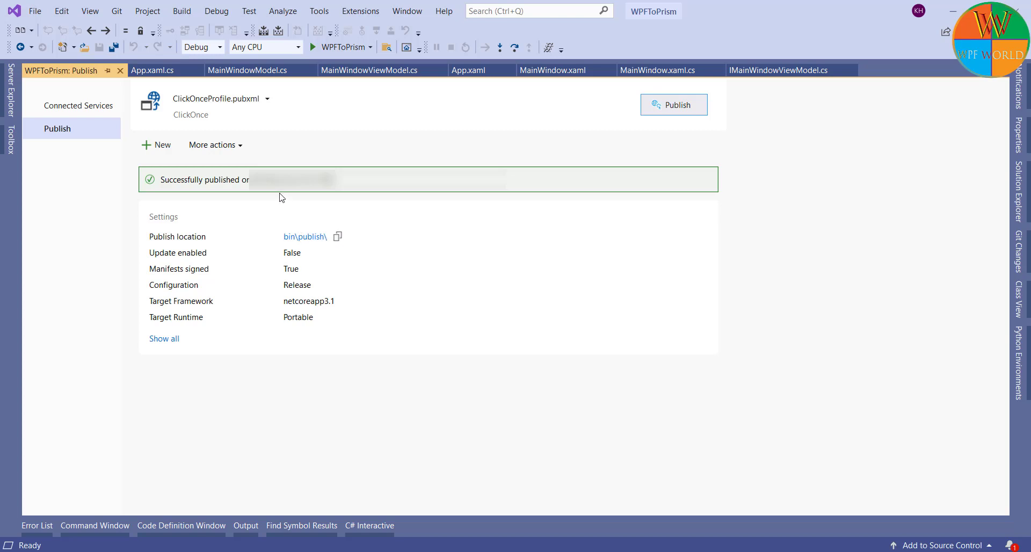
Step: Reopen the ClickOnce publish profile for editing via More actions > Edit
left_click(230, 153)
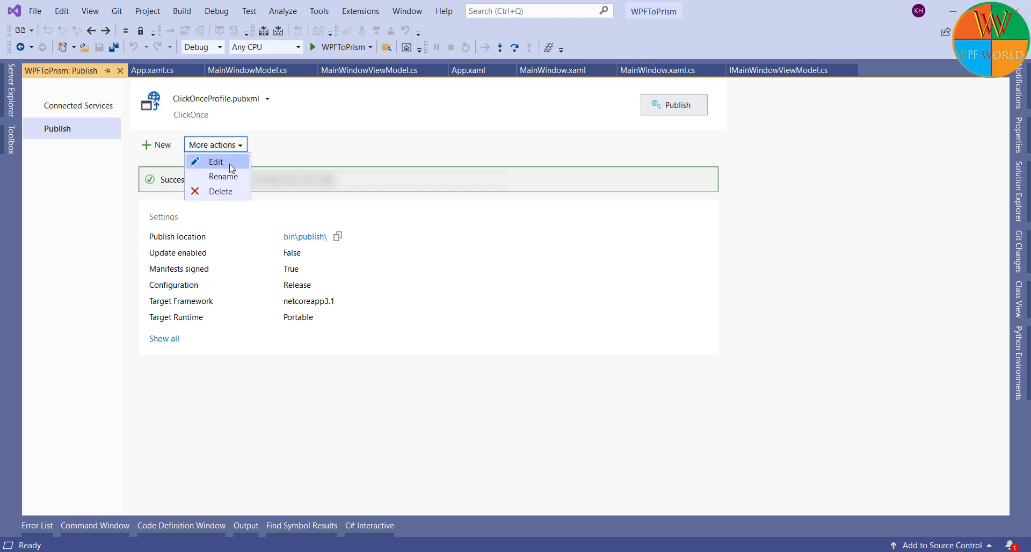
left_click(231, 164)
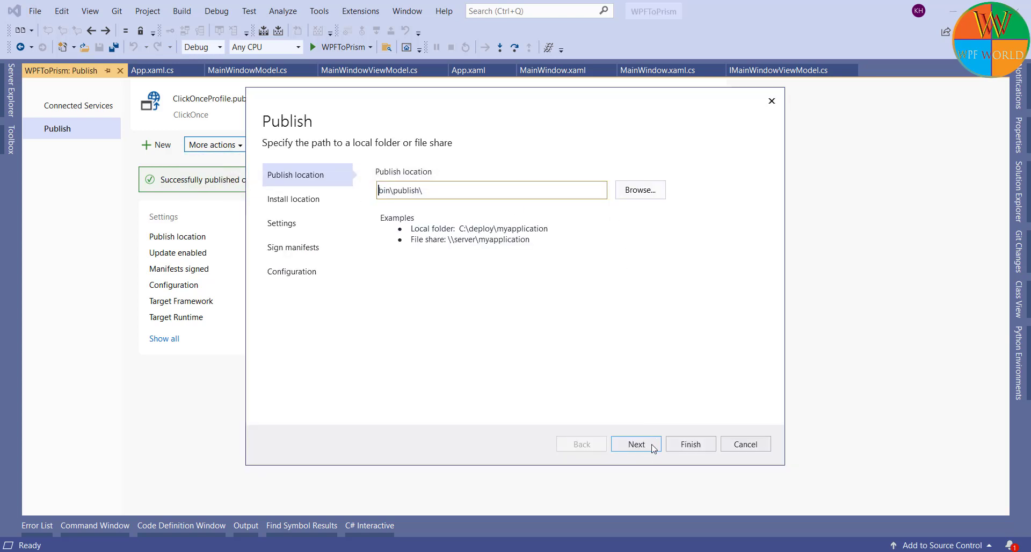
left_click(648, 448)
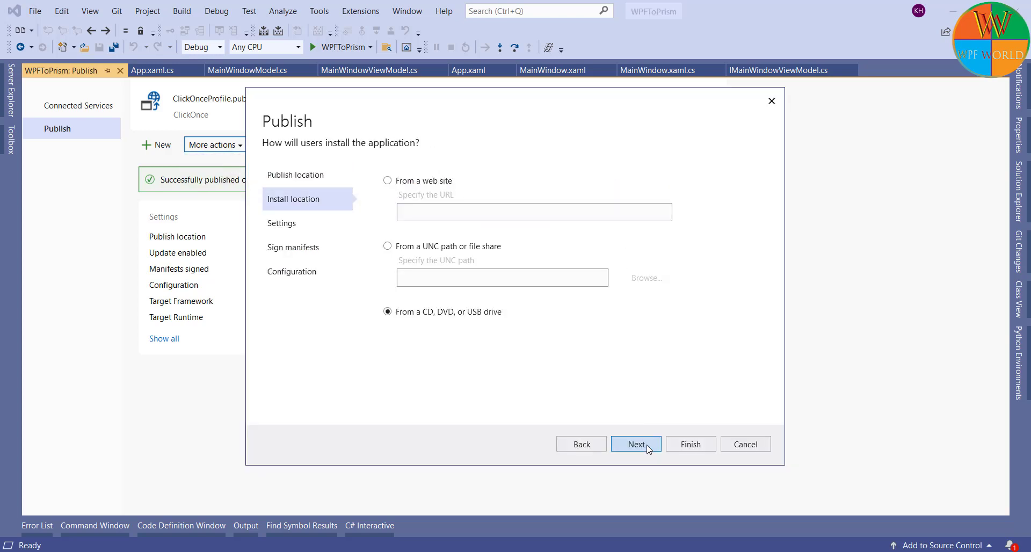
Step: Set the install location to 'From a web site' with the full raw.githubusercontent.com URL
left_click(387, 181)
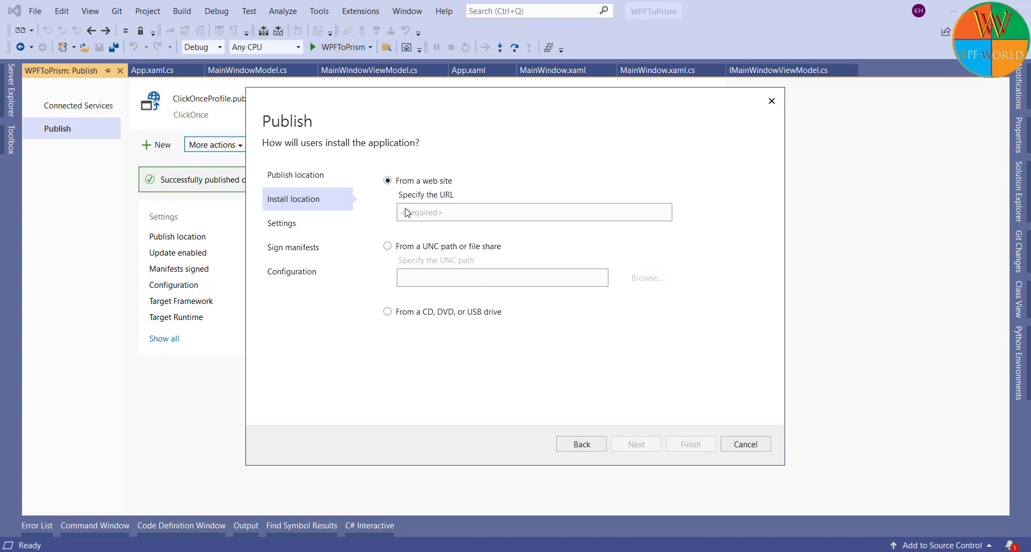
left_click(415, 217)
type("h")
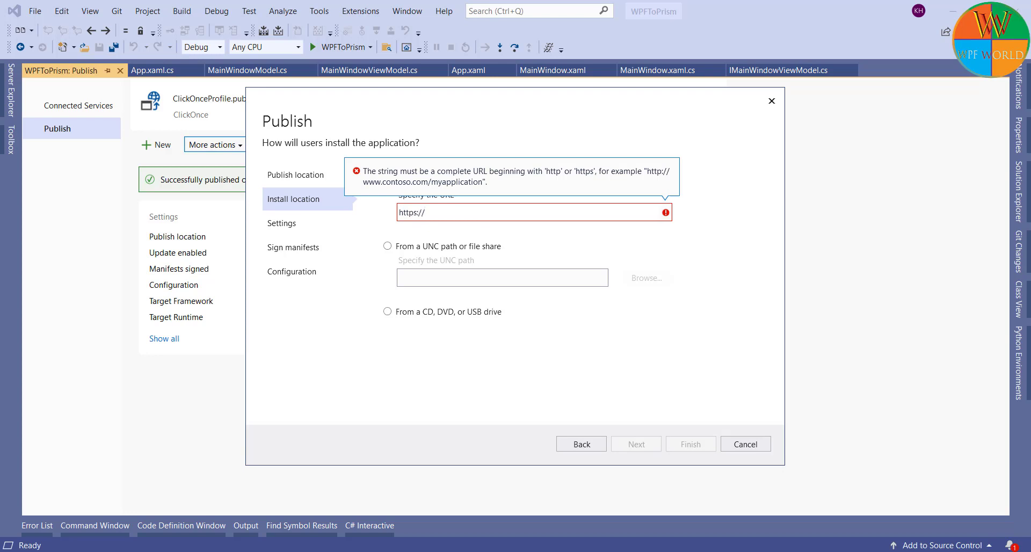
type("ttps://raw")
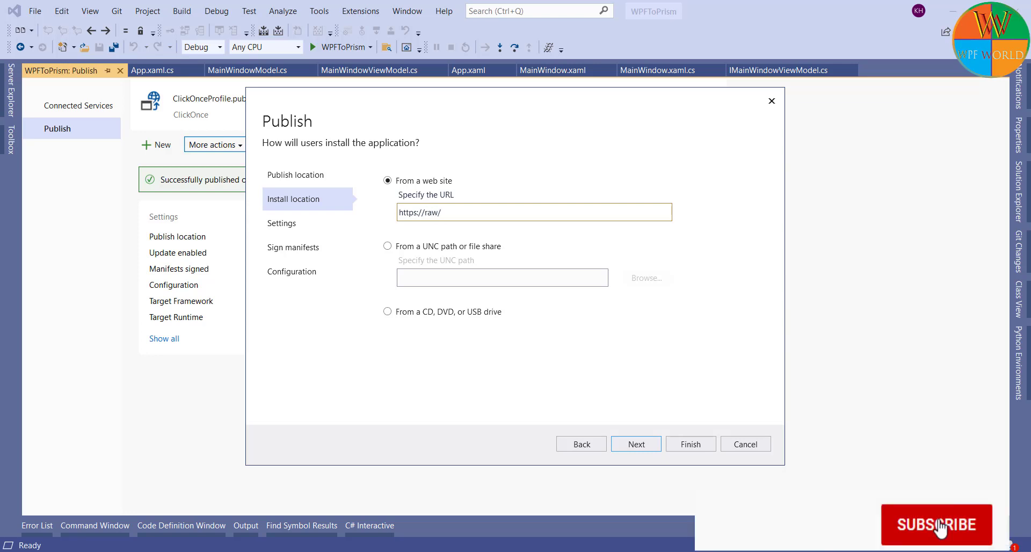
type(".")
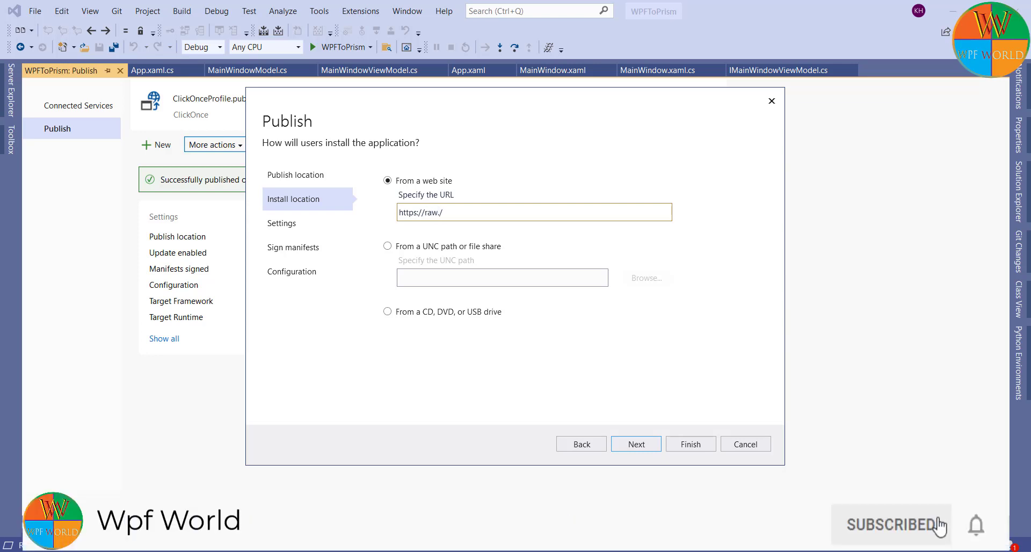
type("gith")
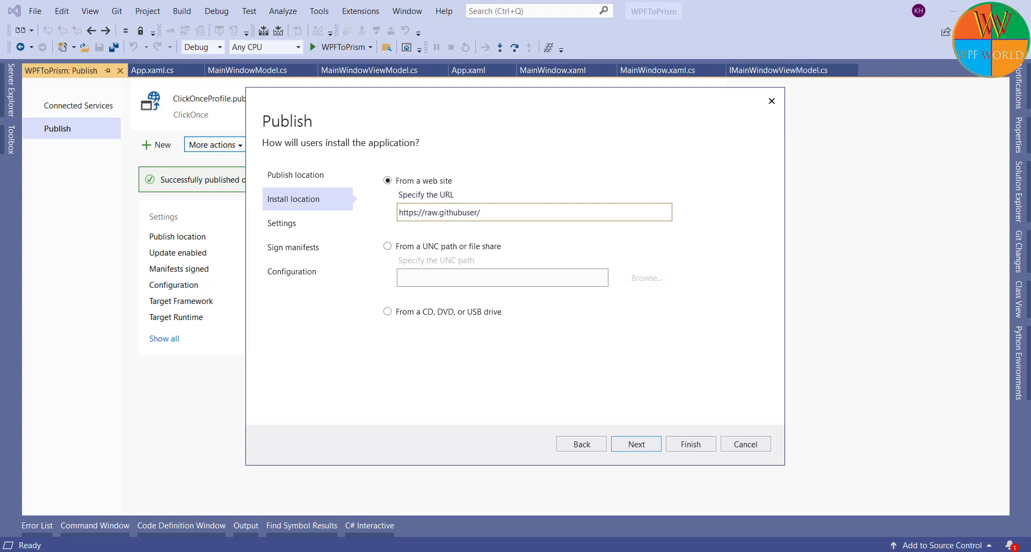
type("ubusercontent/username/branch/folder/")
key("ctrl+a")
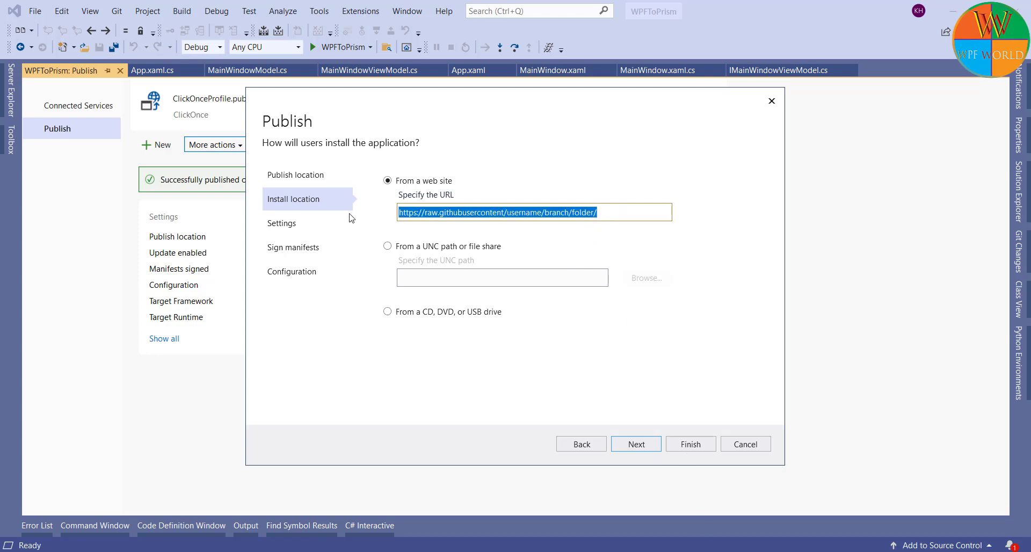
key("ctrl+v")
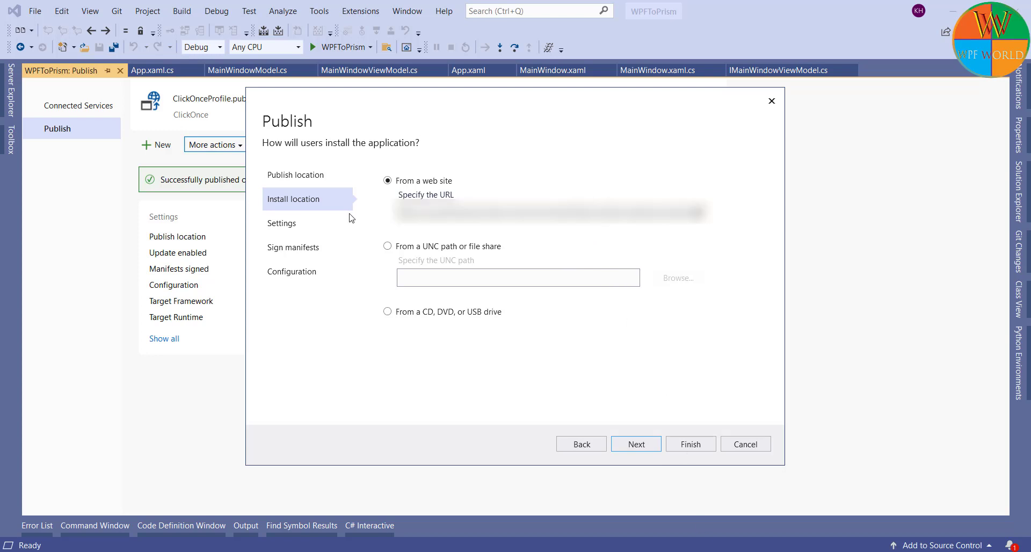
left_click(629, 446)
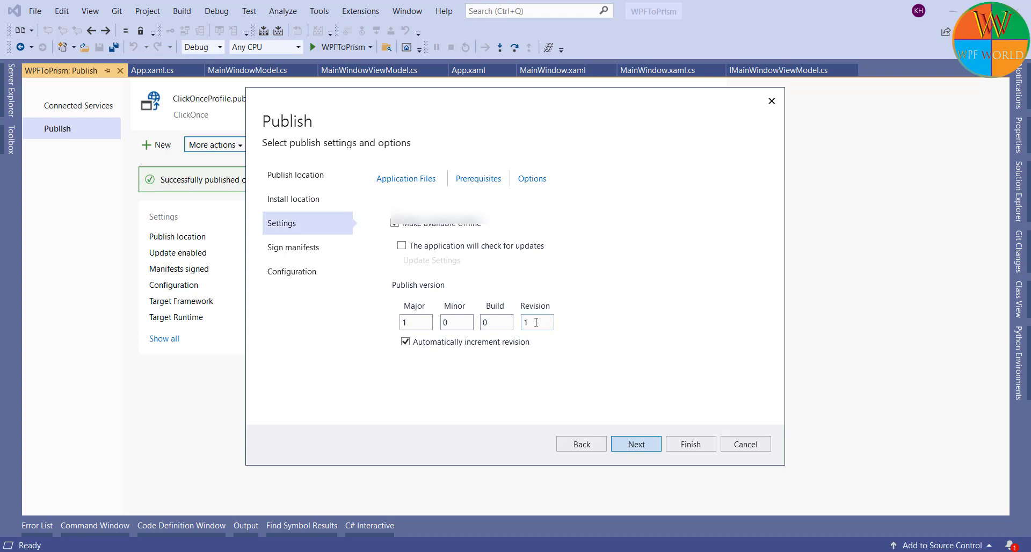
Step: Save the edited profile with its web install location and republish the app to bin\publish
left_click(637, 445)
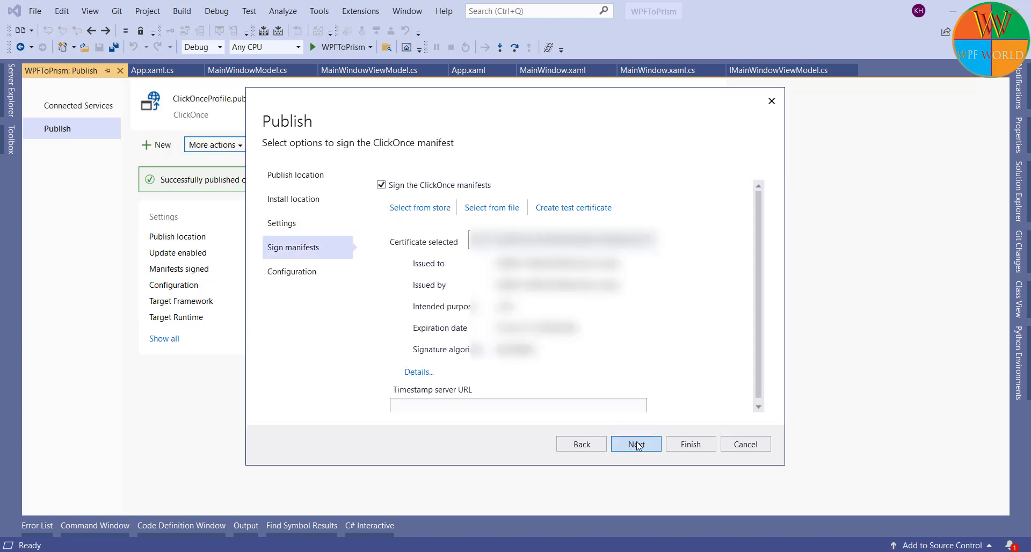
left_click(637, 444)
left_click(685, 446)
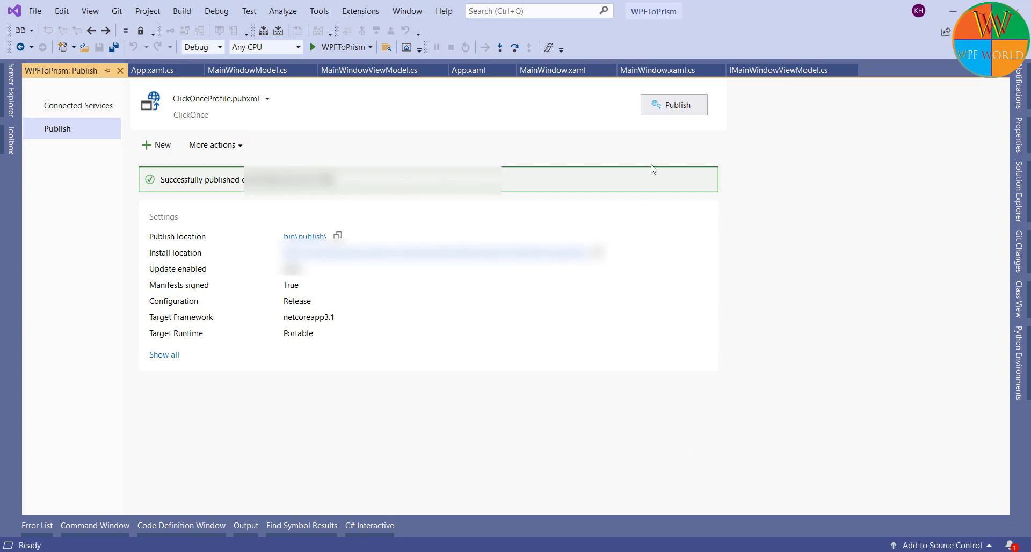
left_click(671, 108)
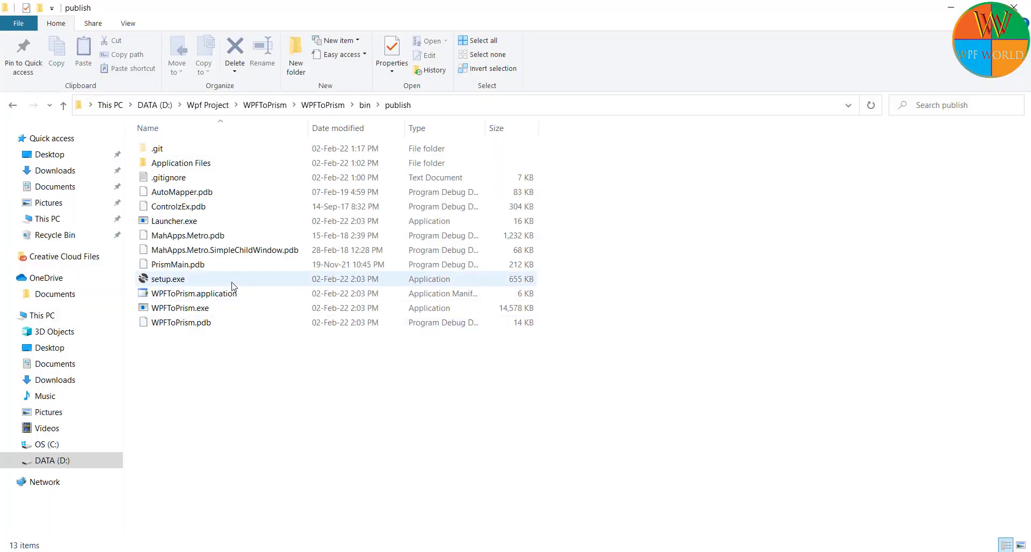
Step: Run setup.exe and approve installing WPFToPrism from raw.githubusercontent.com
double_click(233, 283)
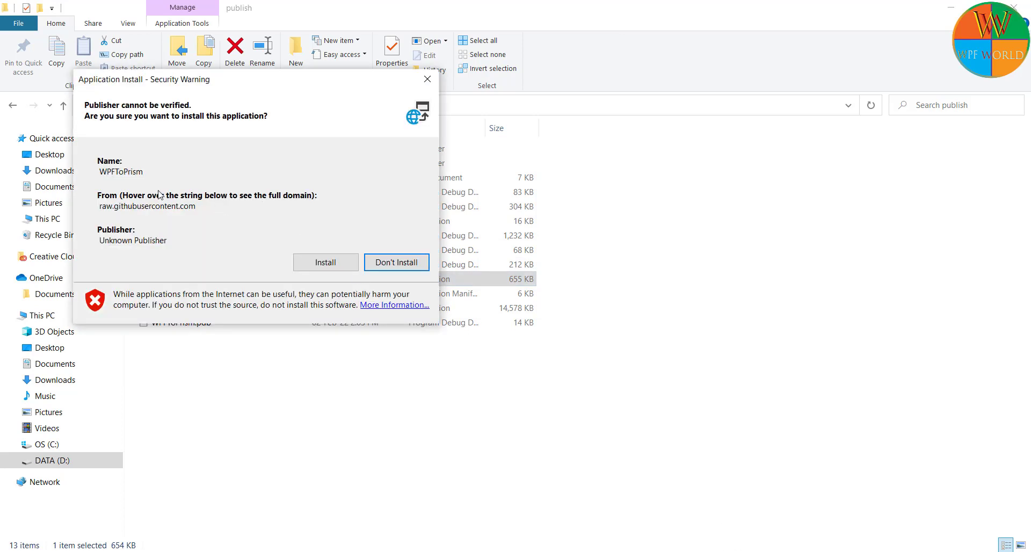
left_click(323, 262)
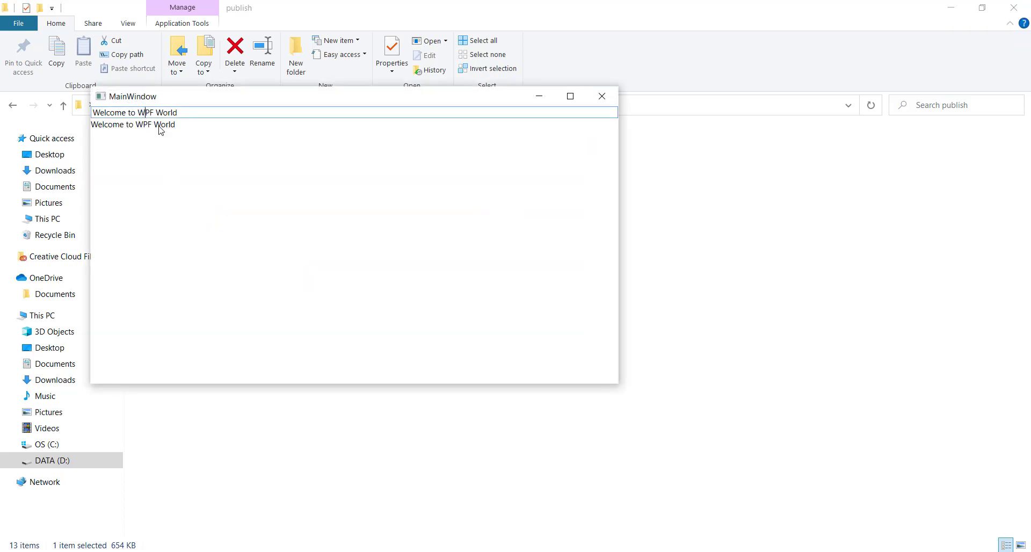
Step: Close the app and confirm Programs and Features lists WPFToPrism at version 1.0.0.1
left_click(602, 96)
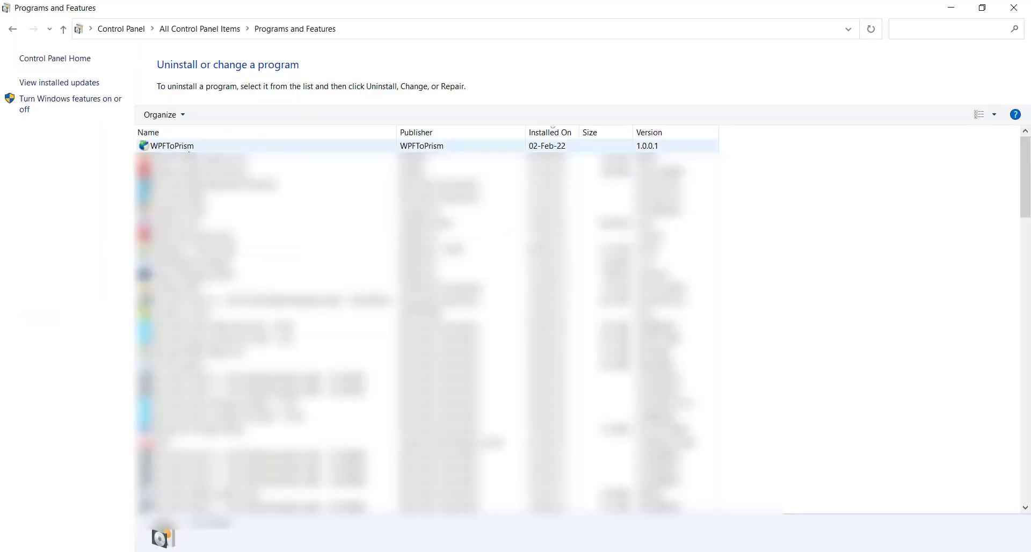
left_click(567, 146)
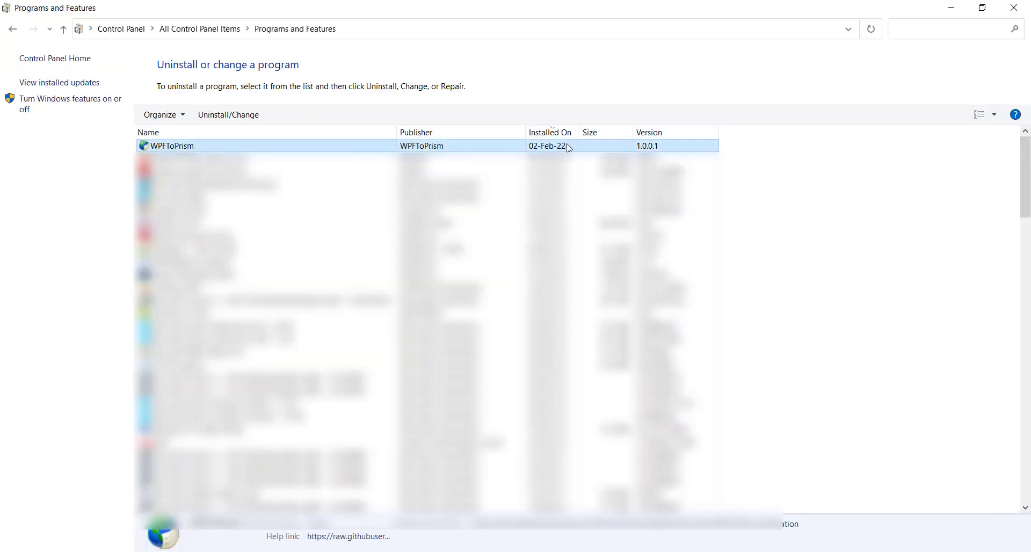
left_click(951, 8)
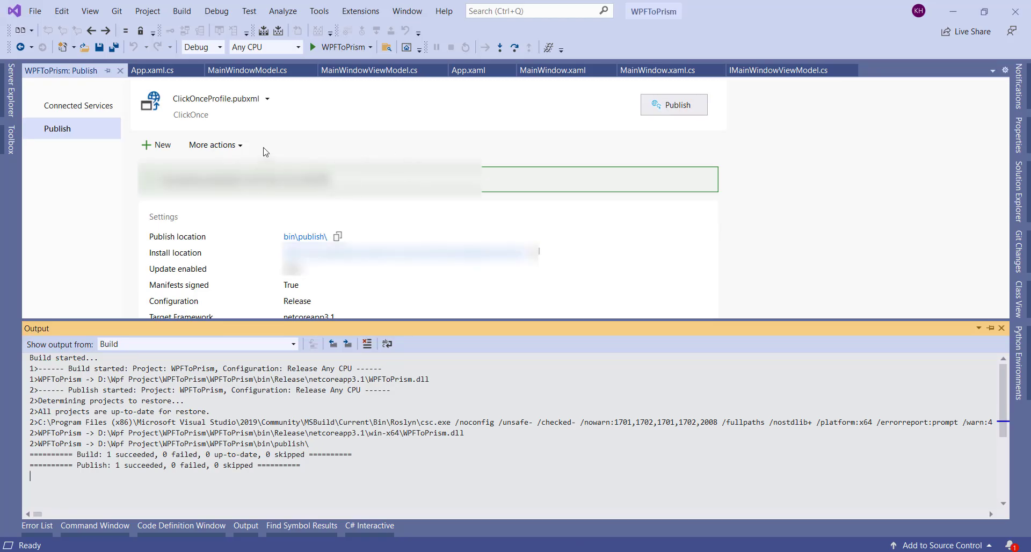
Step: Edit the ClickOnce profile so the app checks for updates before it starts
left_click(240, 148)
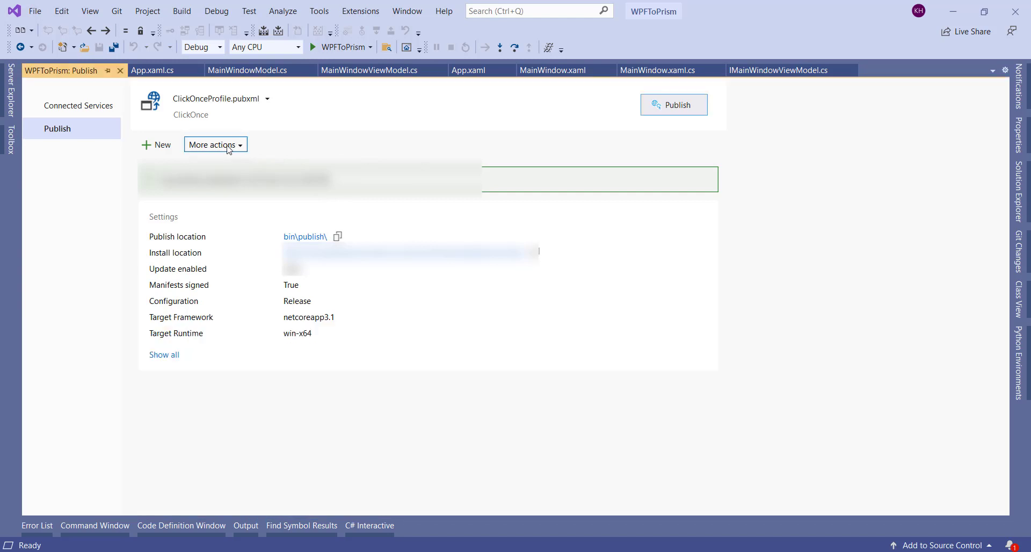
left_click(230, 161)
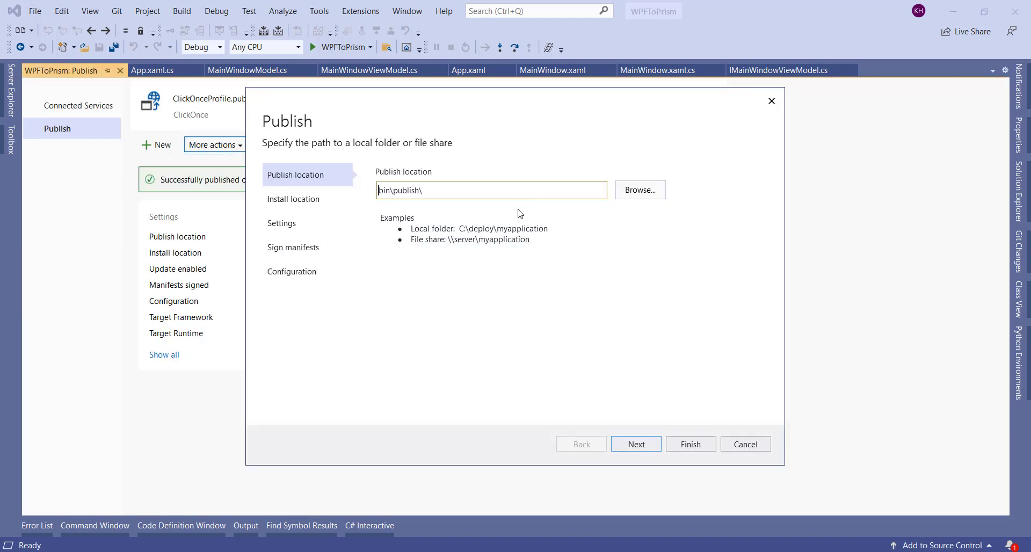
left_click(633, 446)
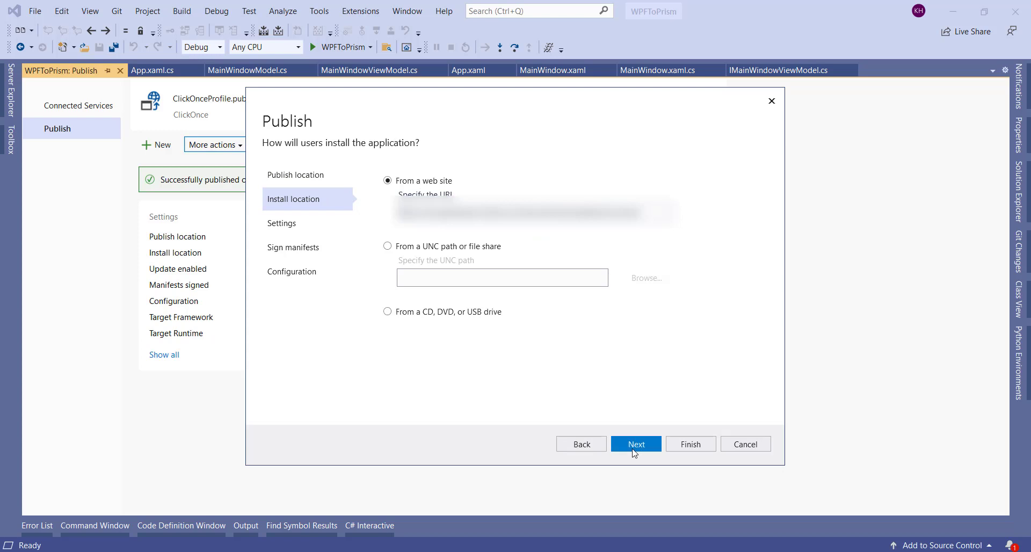
left_click(634, 450)
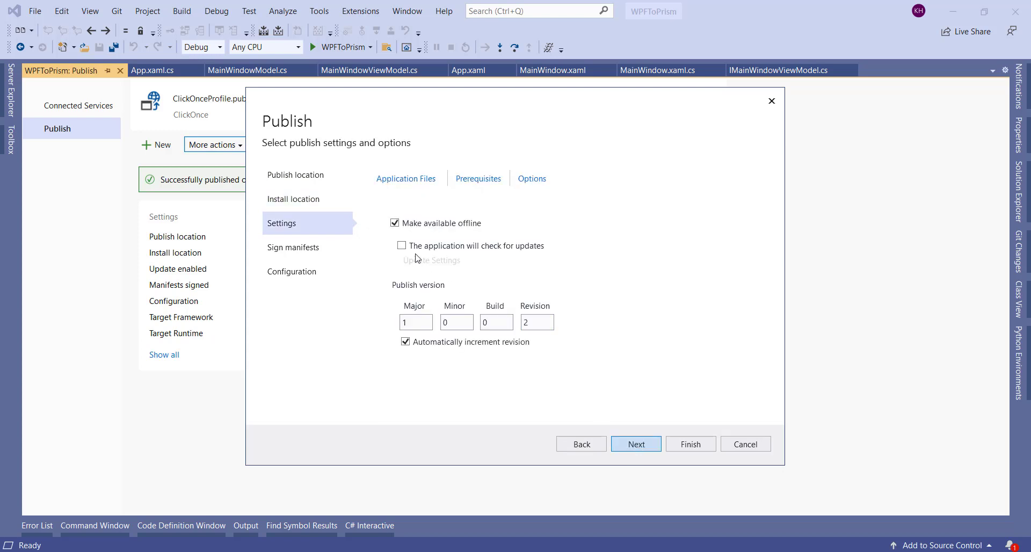
left_click(402, 248)
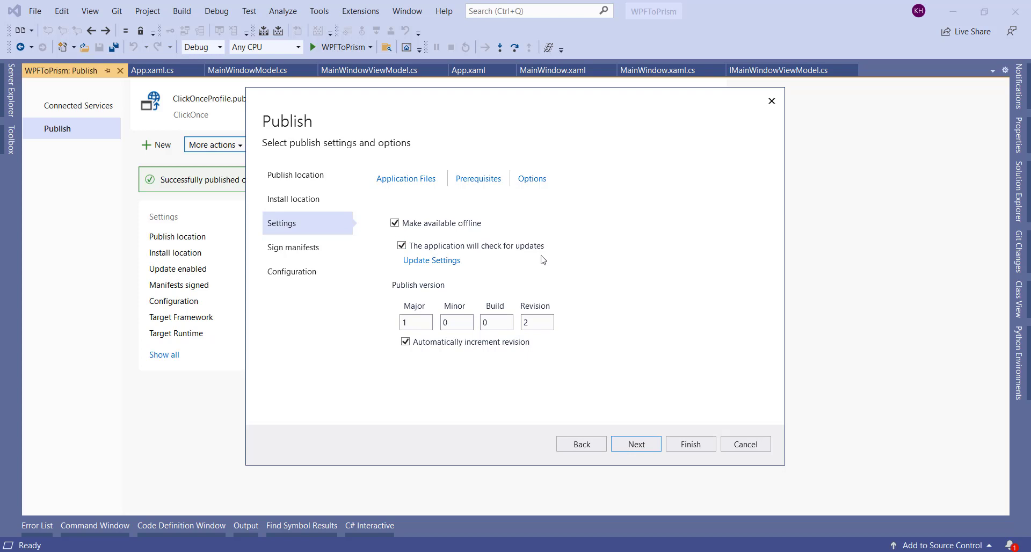
left_click(451, 262)
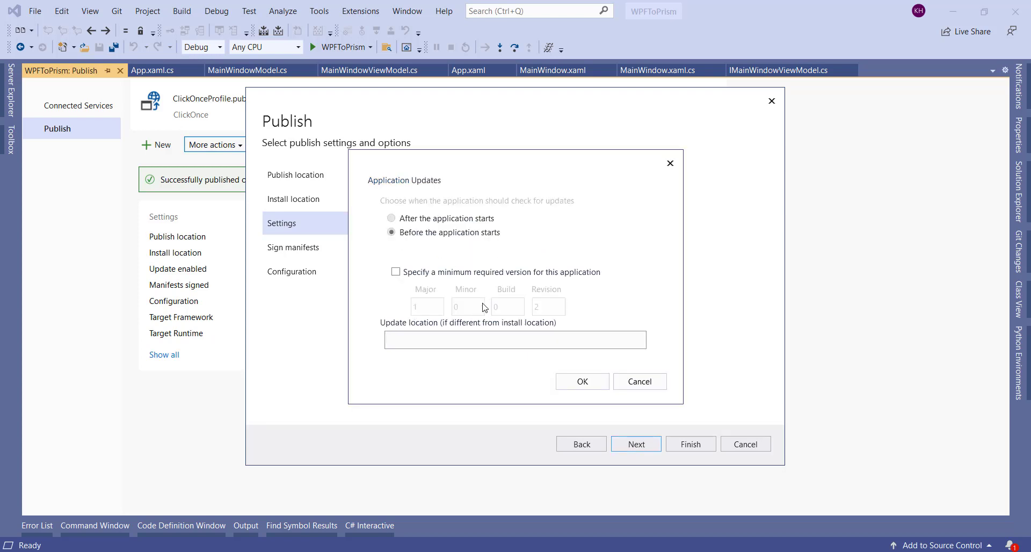
left_click(571, 384)
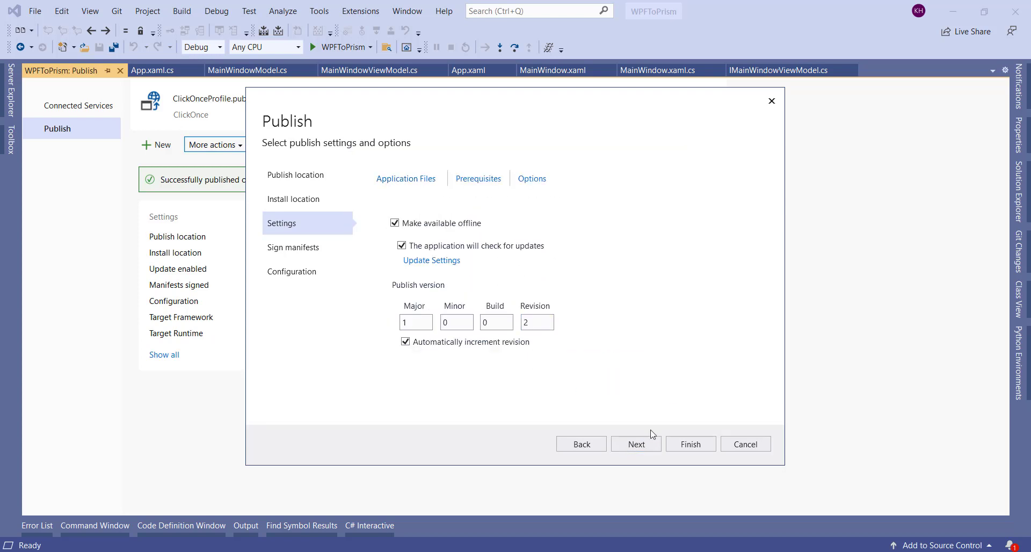
Step: Save the updated profile and publish the app as revision 1.0.0.2
left_click(637, 444)
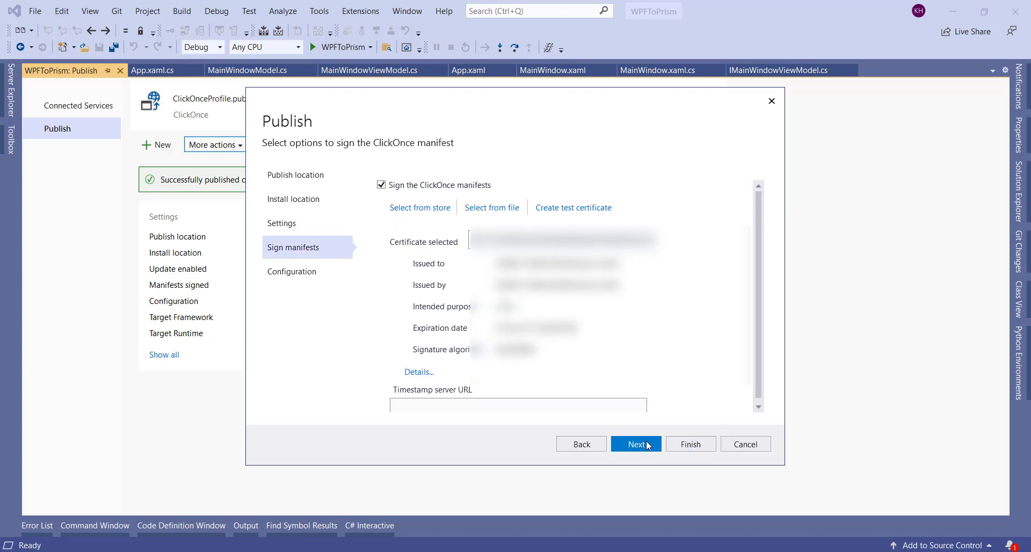
left_click(646, 442)
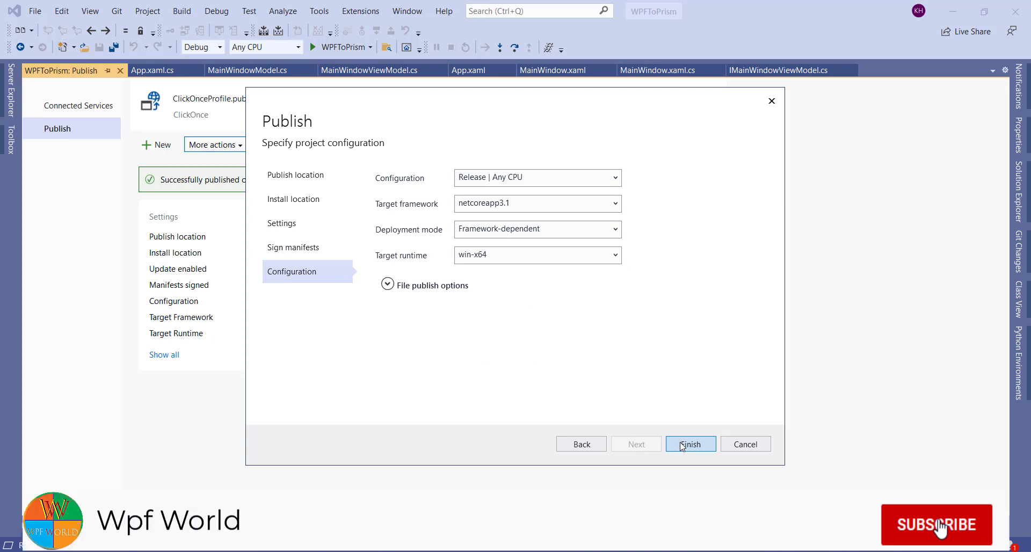
left_click(387, 285)
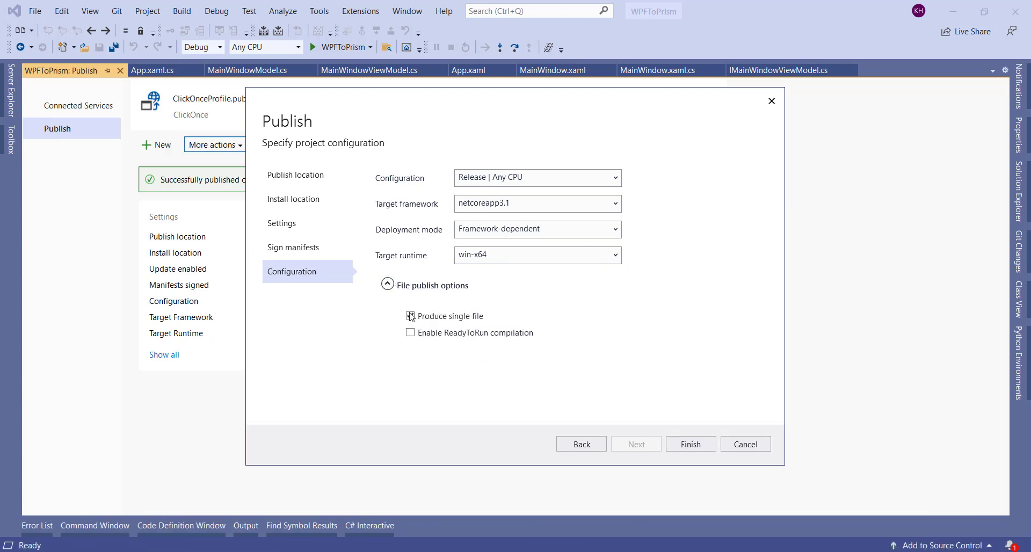
left_click(384, 286)
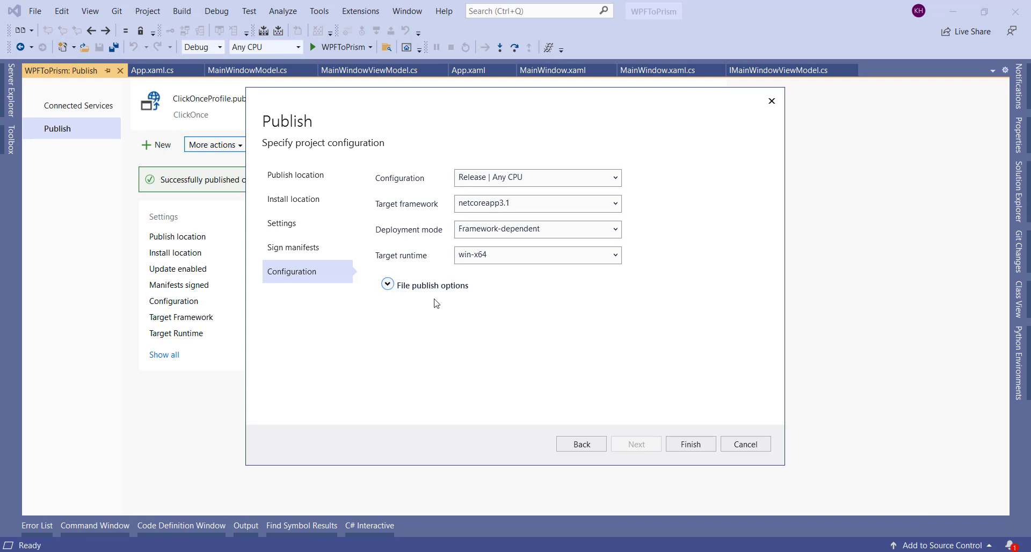
left_click(685, 445)
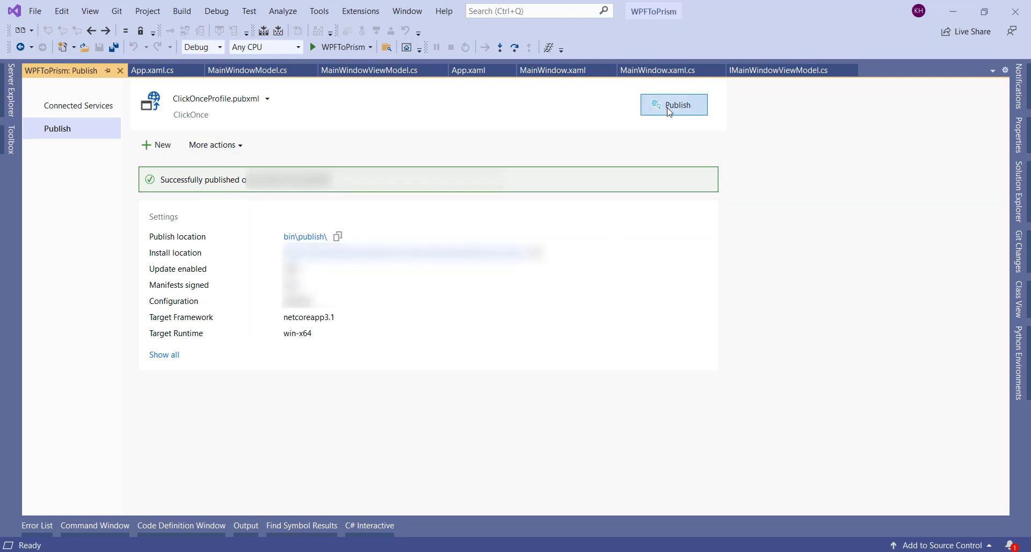
left_click(669, 111)
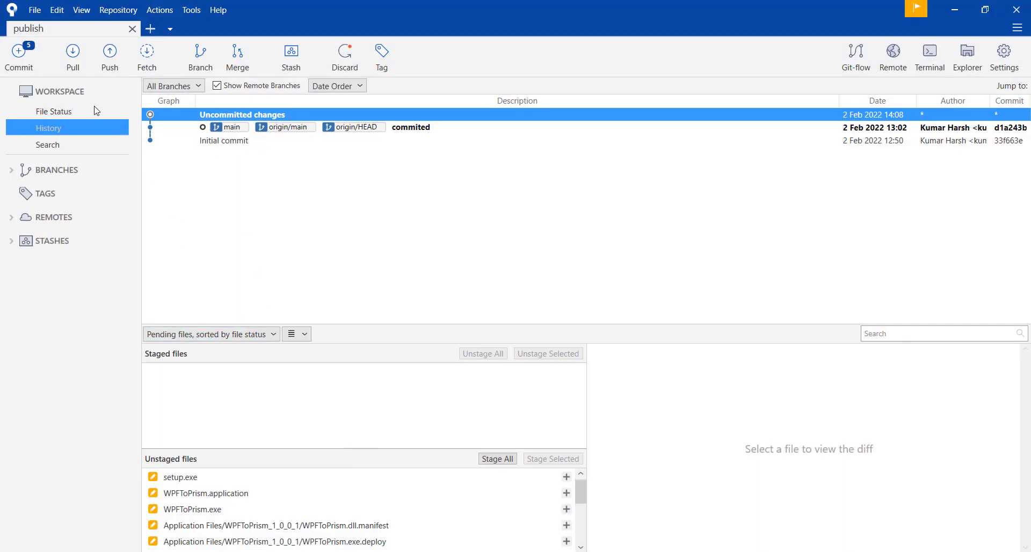
Step: Stage all publish files, including large ones, and commit as 'update version' with push
left_click(66, 111)
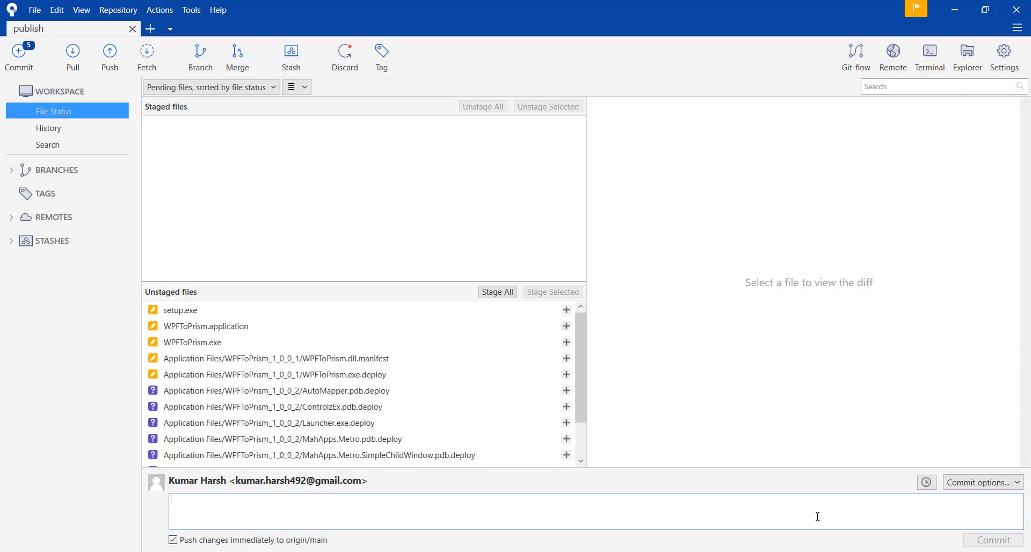
left_click(496, 292)
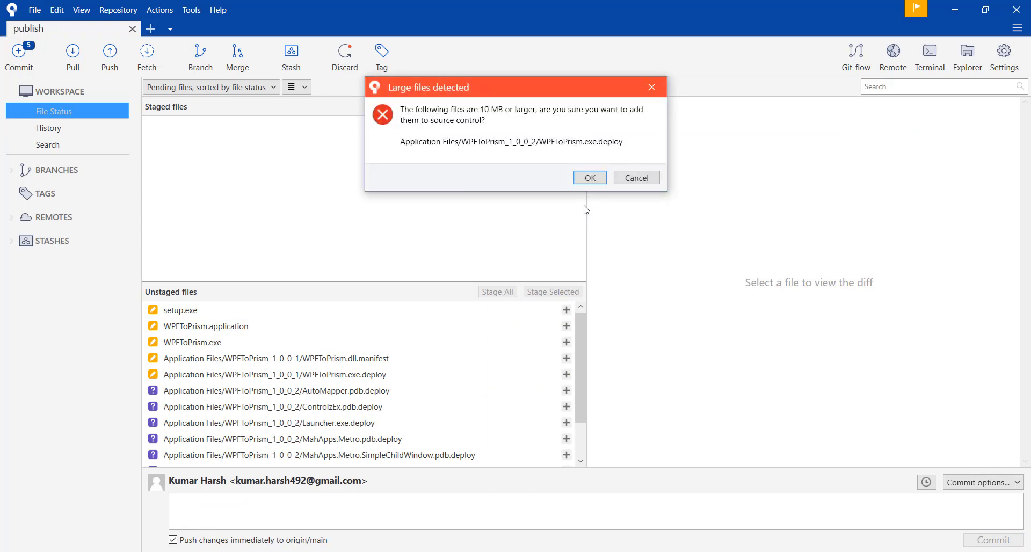
left_click(590, 178)
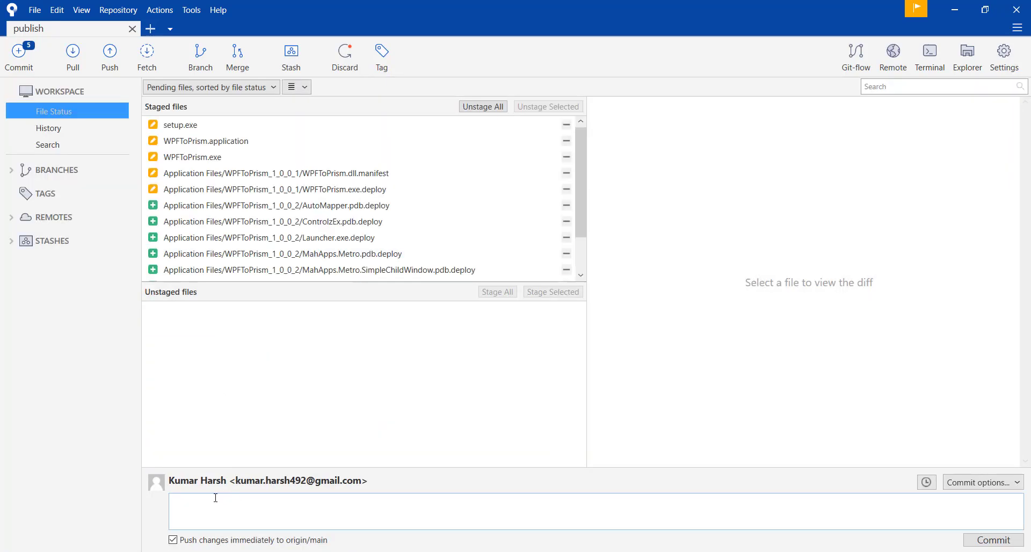
left_click(215, 498)
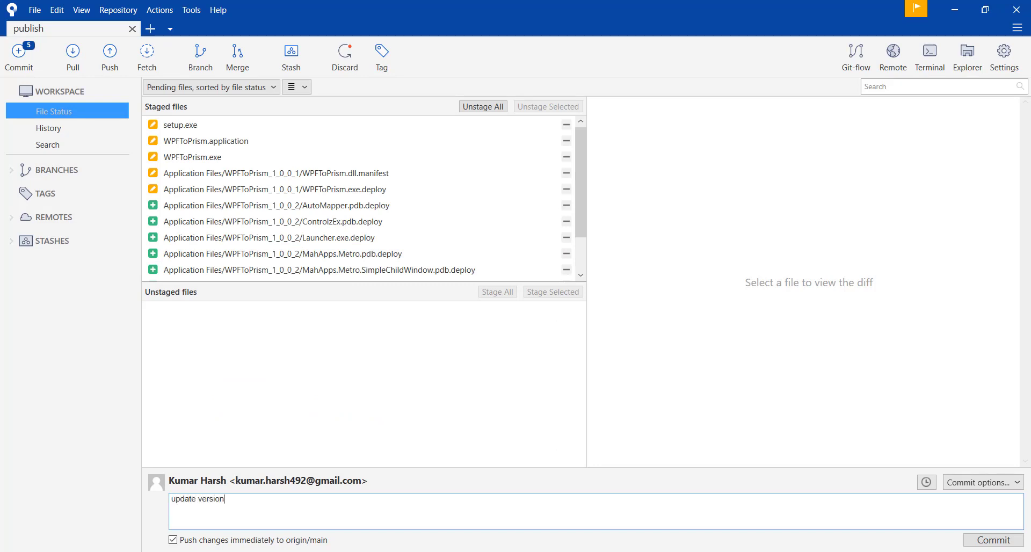
left_click(993, 540)
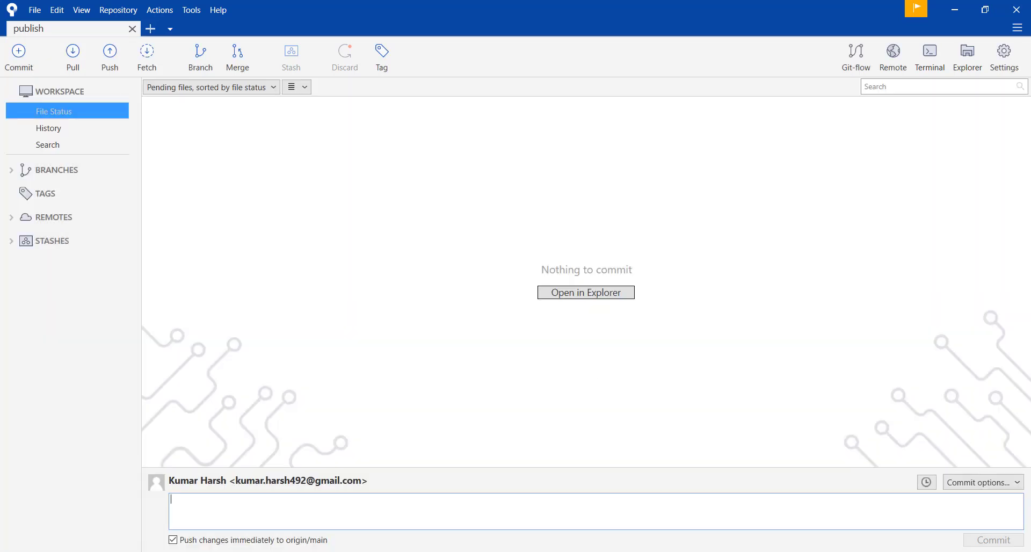
Step: Launch the installed WPFToPrism app from Windows search
key("super")
type("wpf")
key("Return")
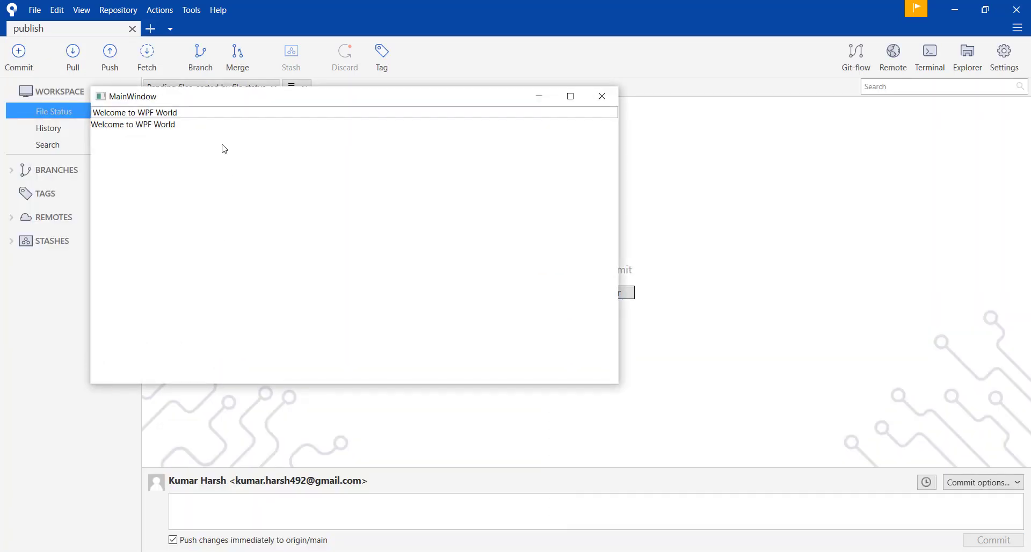
Step: Close WPFToPrism, view the profile's version 1.0.0.3 settings, and install via setup.exe
left_click(603, 97)
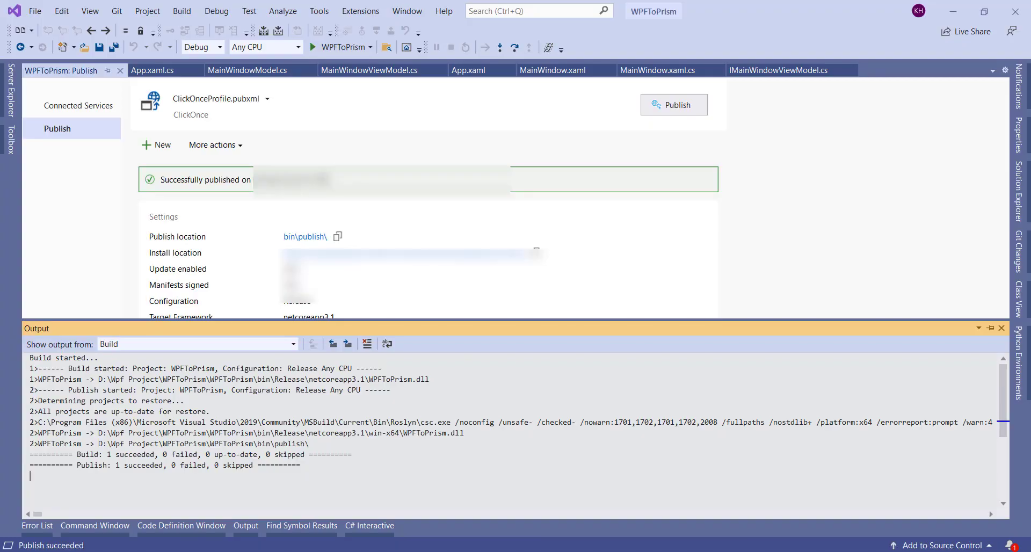
left_click(245, 144)
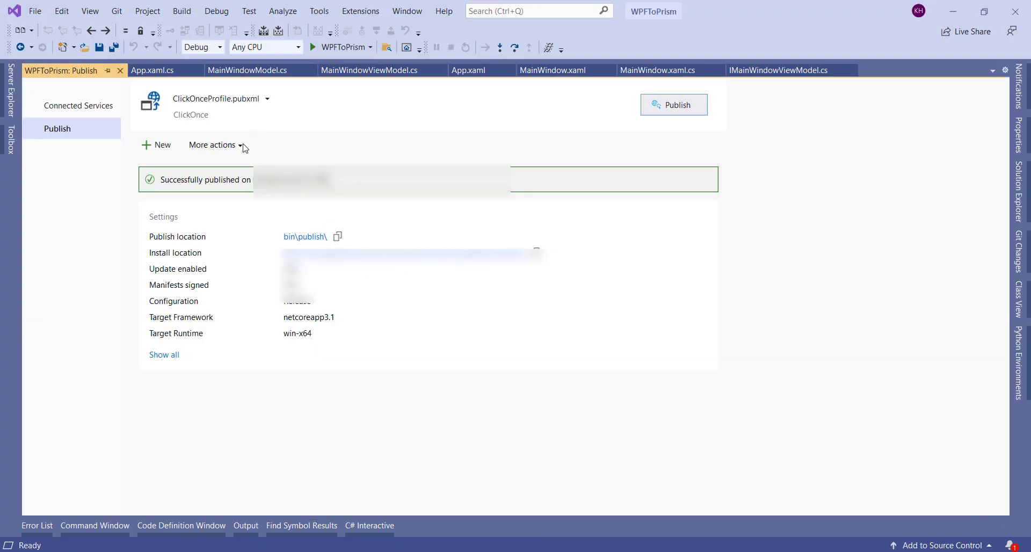
left_click(230, 146)
left_click(228, 161)
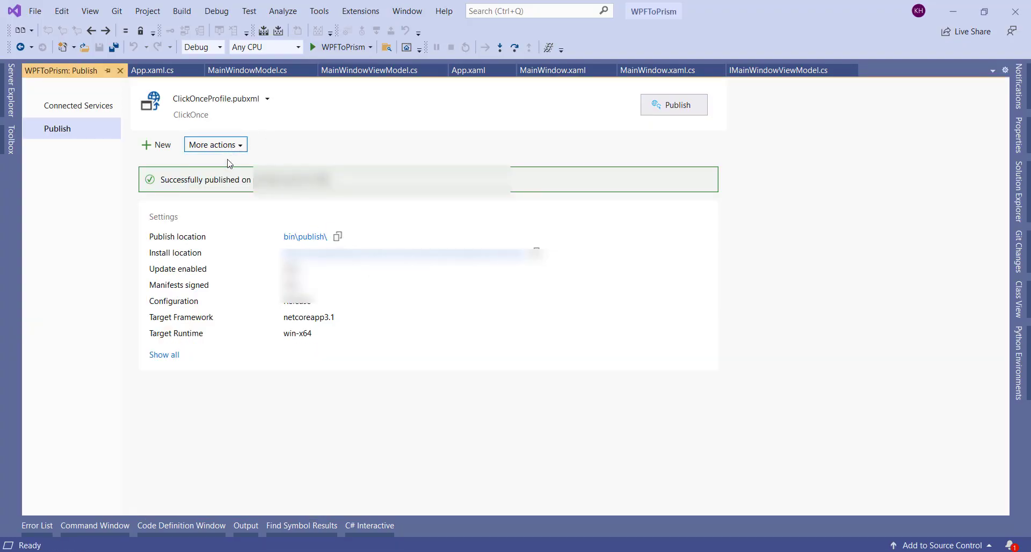
left_click(630, 444)
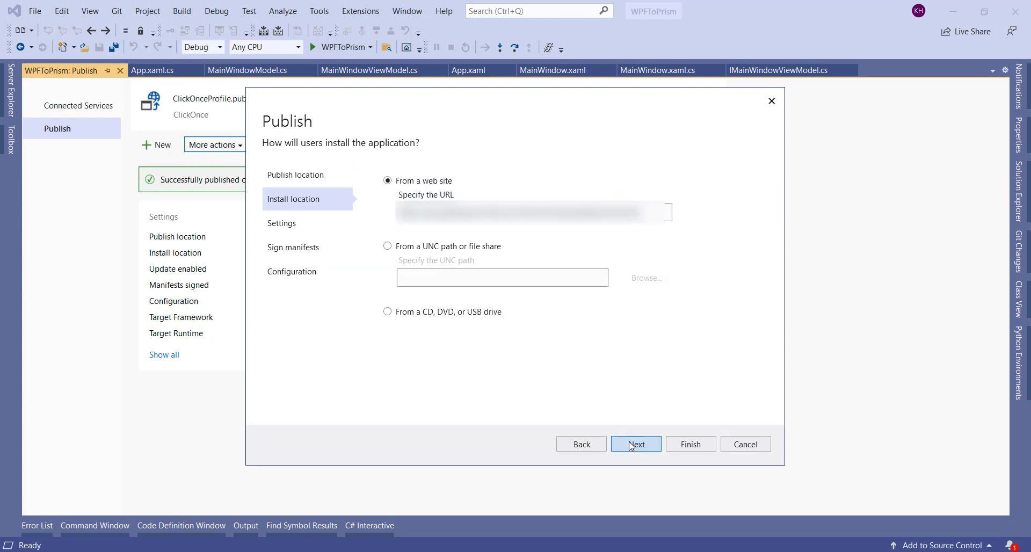
left_click(629, 442)
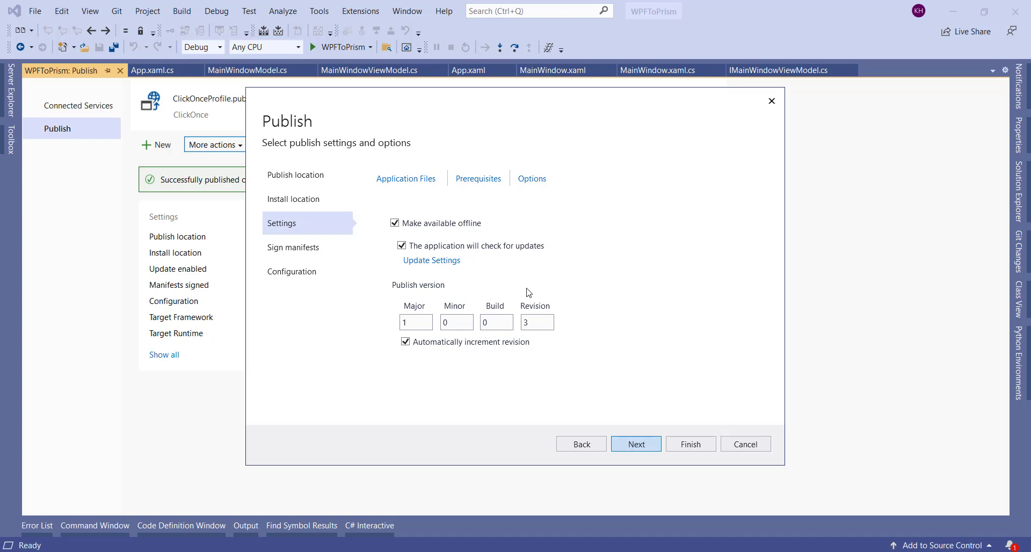
double_click(212, 280)
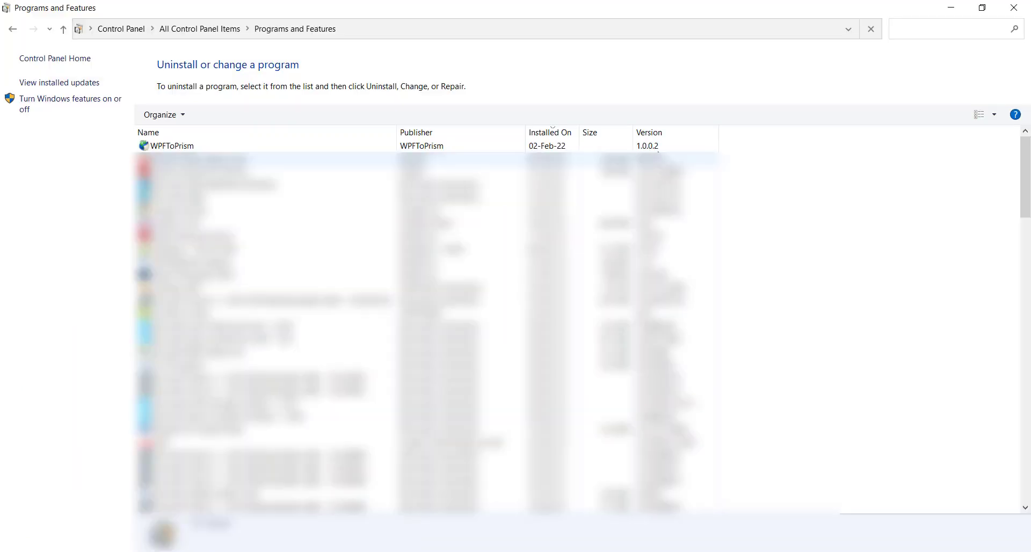
Step: Set updates to be checked before the app starts, using the pasted update location
left_click(473, 146)
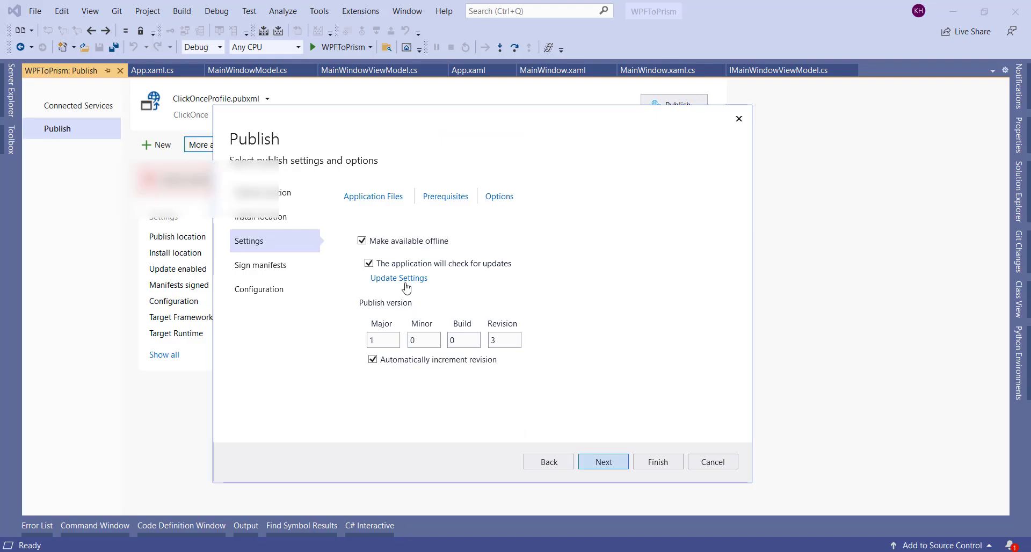
left_click(464, 278)
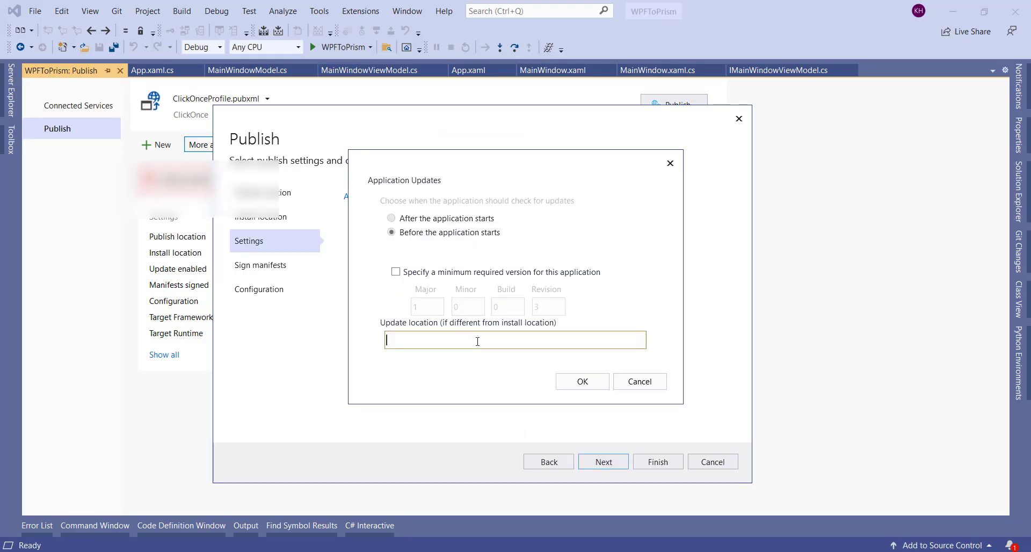
key("ctrl+v")
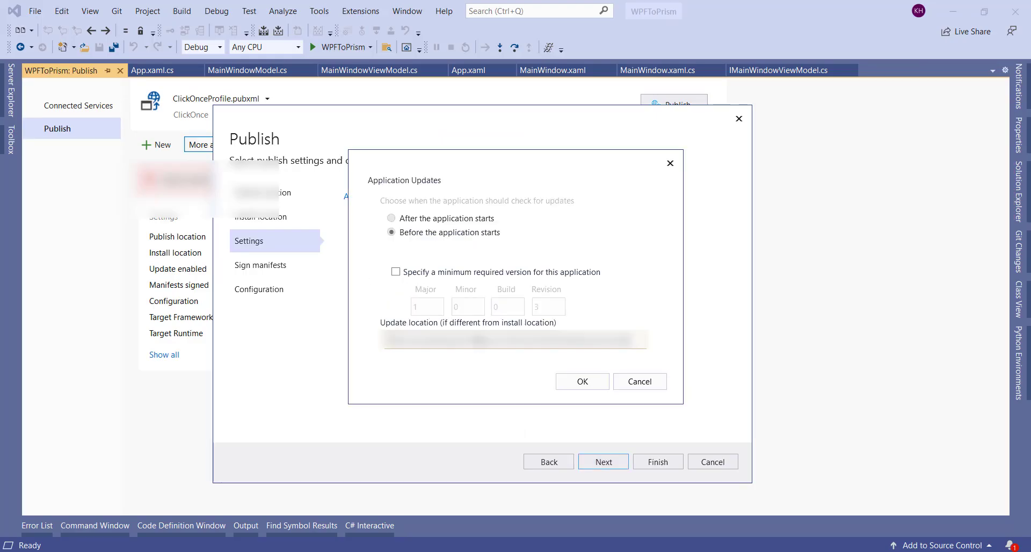
left_click(579, 381)
Step: Finish the profile wizard and publish the app with the new update settings
left_click(610, 459)
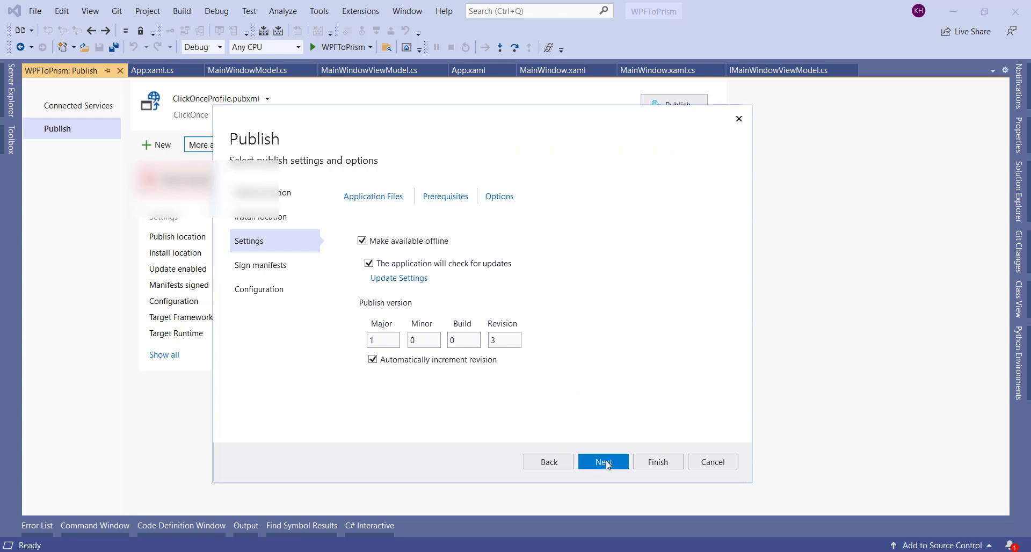
left_click(607, 465)
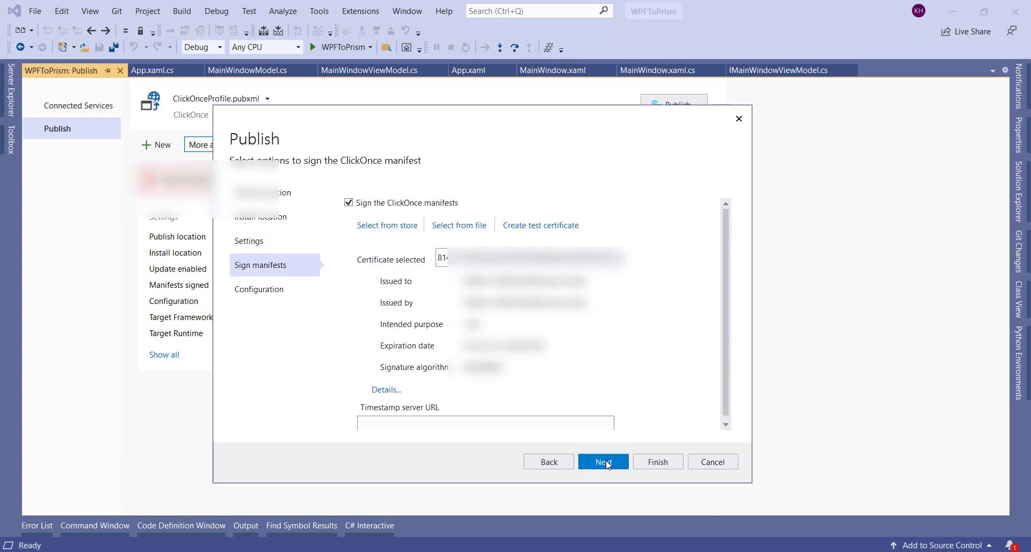
left_click(651, 462)
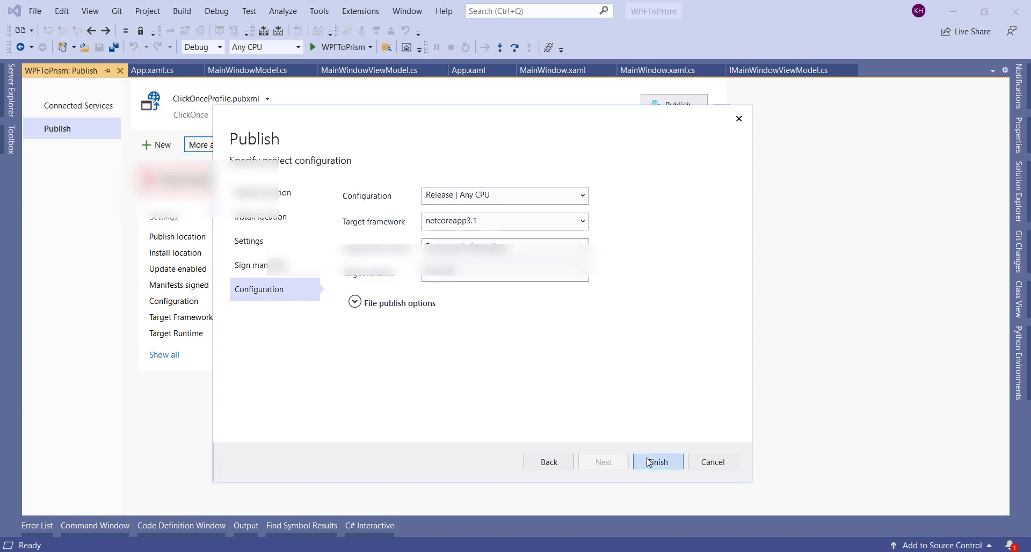
left_click(665, 107)
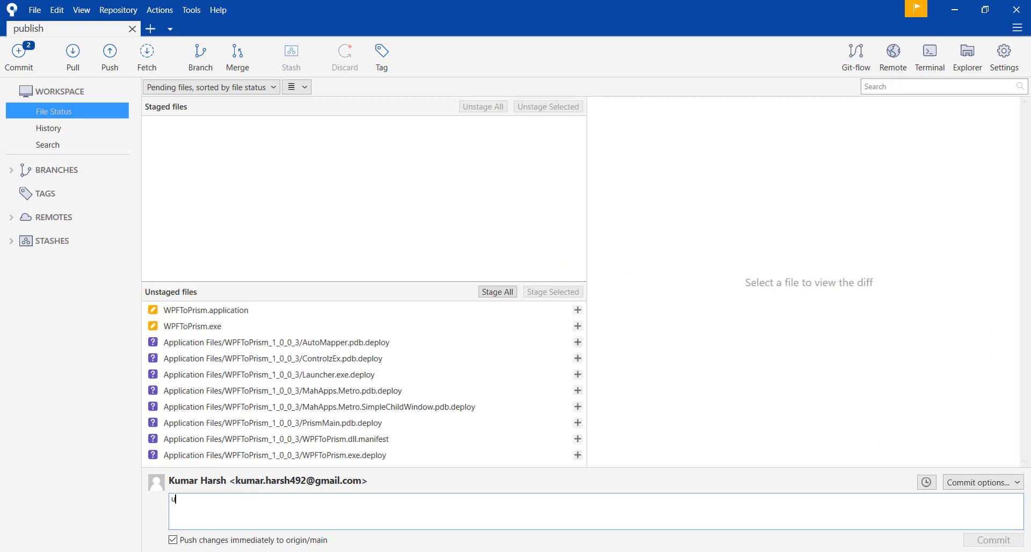
Step: Commit the staged WPFToPrism_1_0_0_3 files as 'update version' and push to origin/main
type("l")
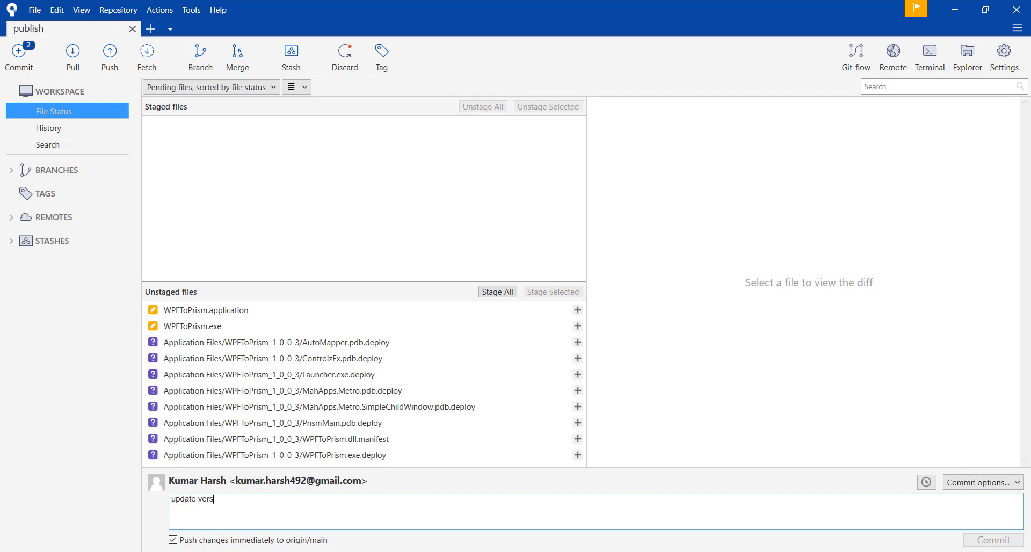
left_click(497, 292)
left_click(597, 181)
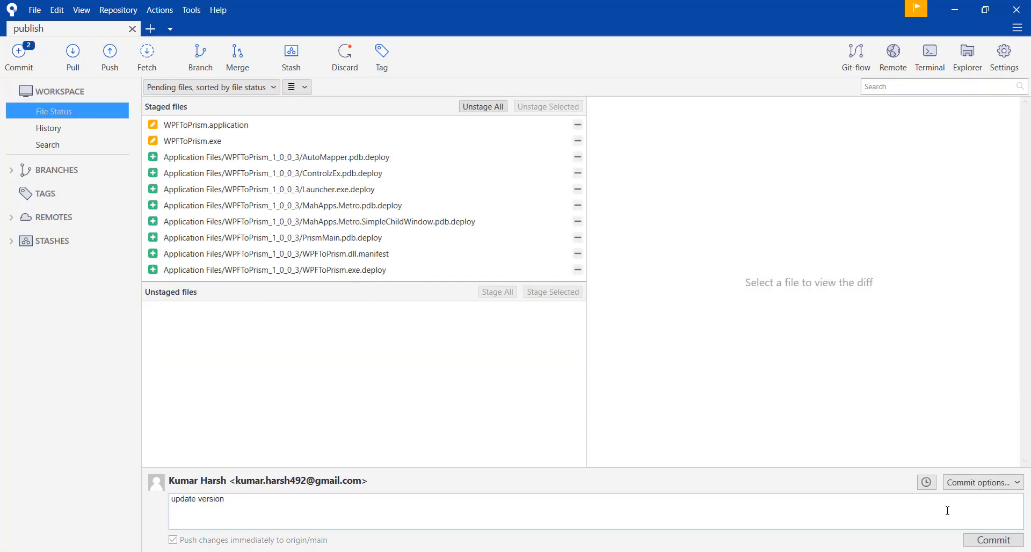
left_click(990, 540)
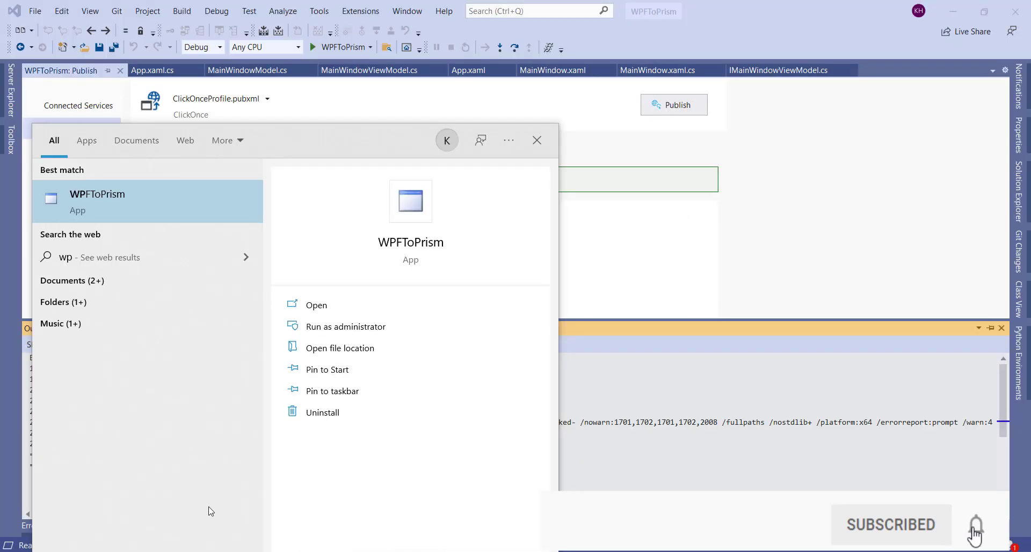
Step: Launch WPFToPrism and accept the available update download
left_click(129, 185)
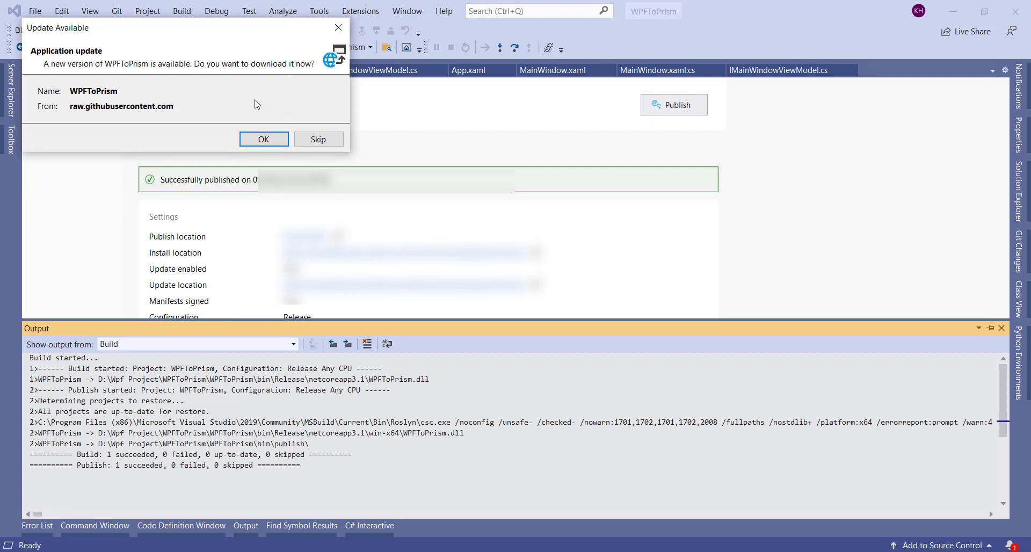
left_click(262, 139)
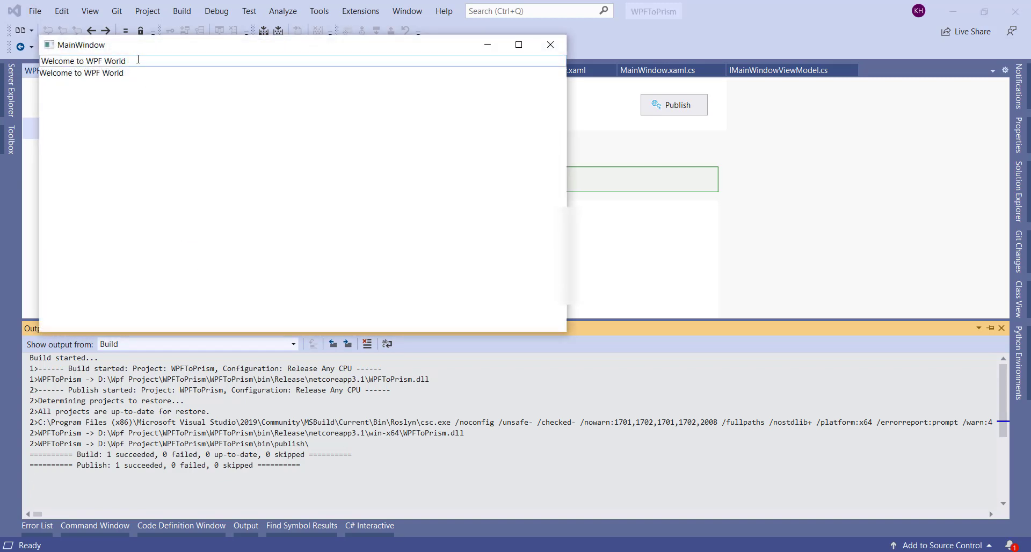
Step: Refresh Programs and Features and confirm WPFToPrism now shows version 1.0.0.3
left_click_drag(138, 59, 100, 57)
key("BackSpace")
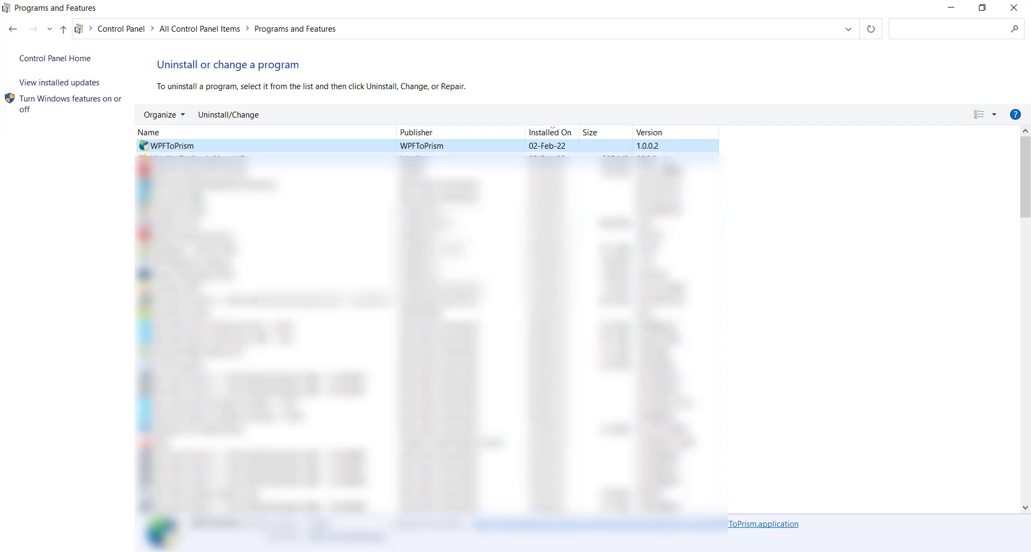
right_click(755, 159)
left_click(773, 213)
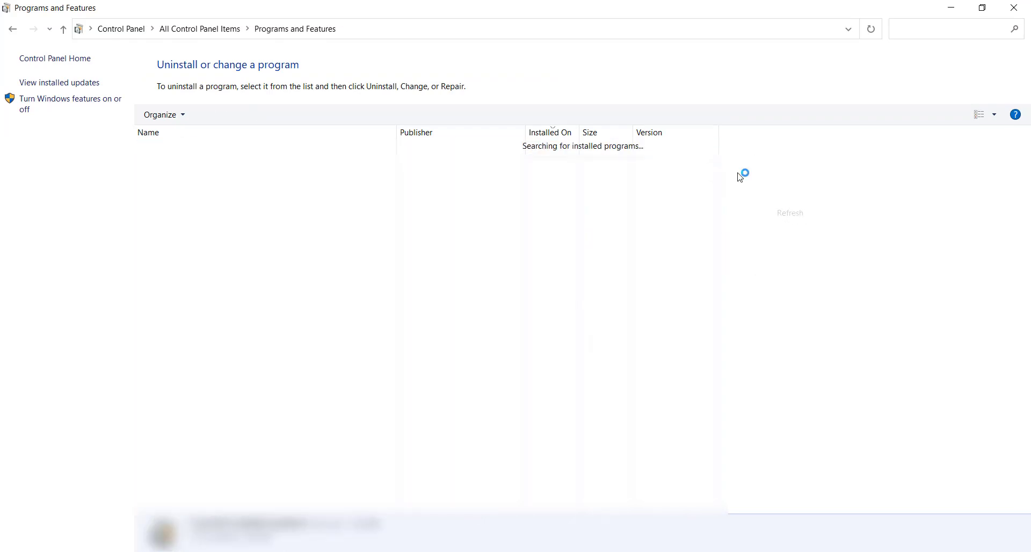
left_click(670, 150)
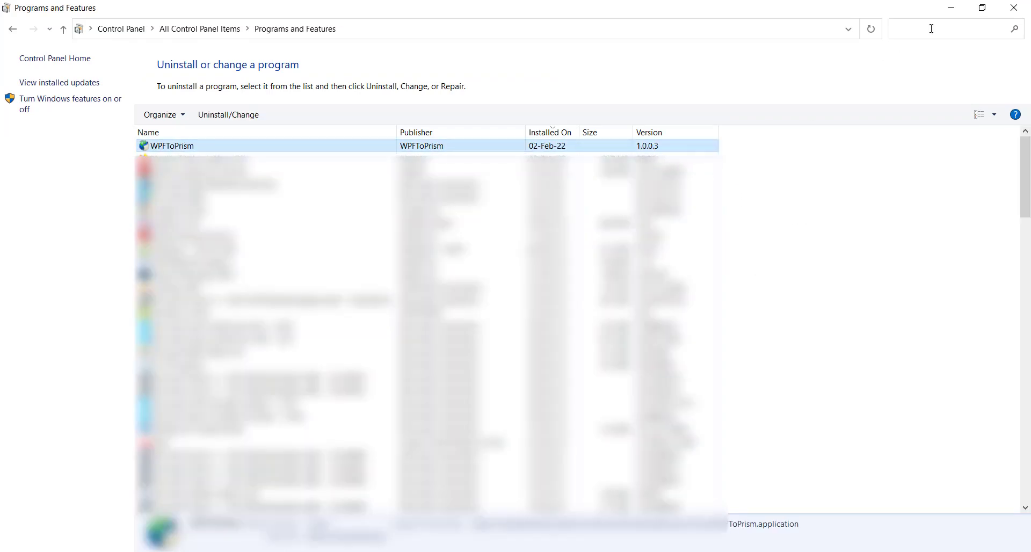
left_click(947, 8)
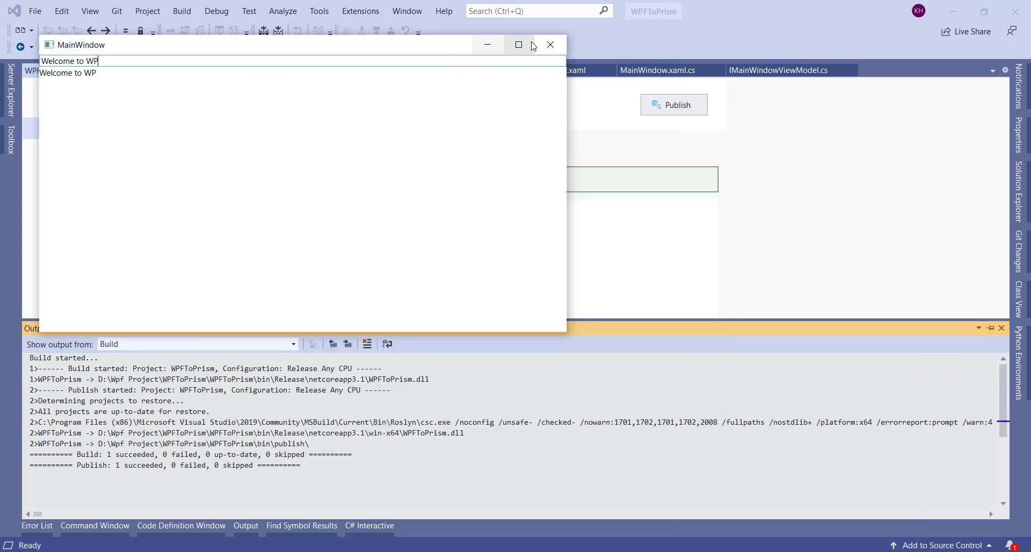